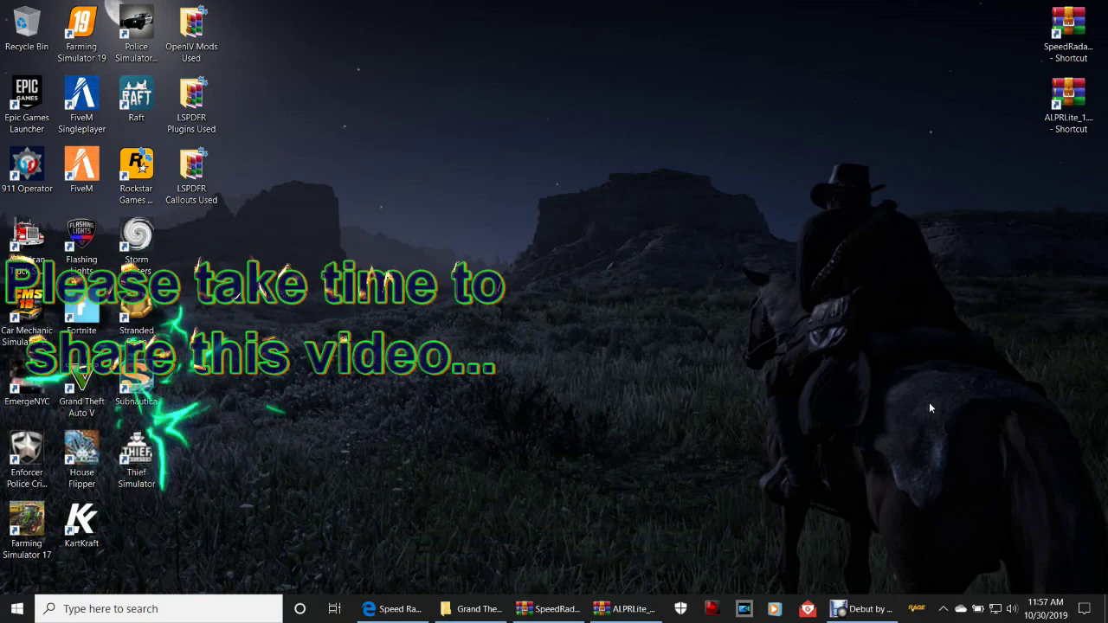
# - Select the SpeedRadarLite and ALPRLite archive shortcuts on the desktop, then deselect them
pyautogui.click(1067, 35)
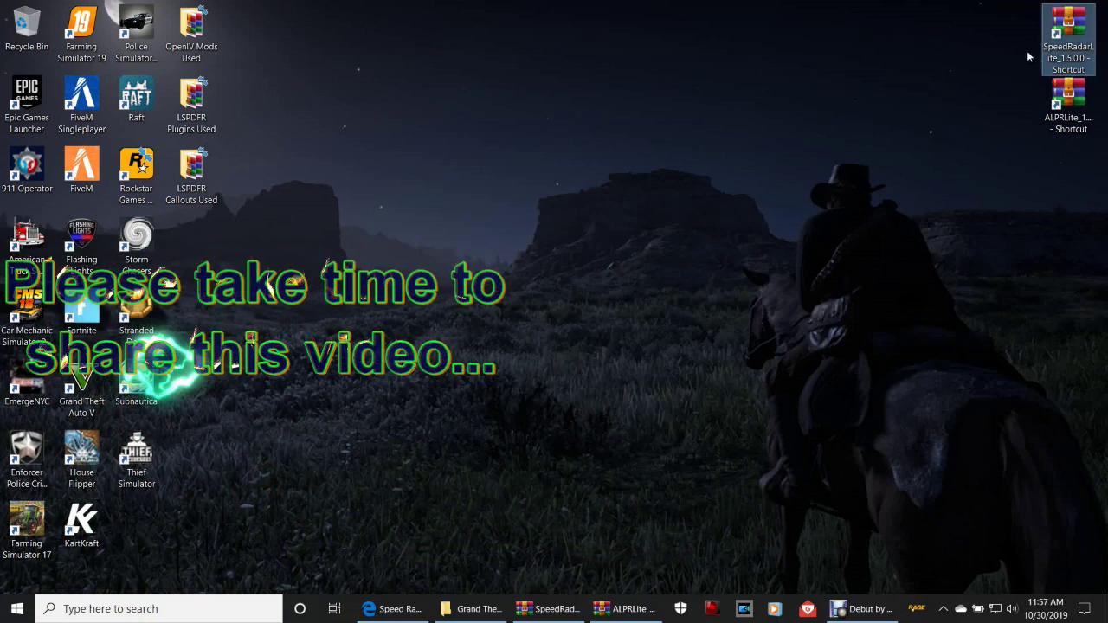
pyautogui.click(1052, 121)
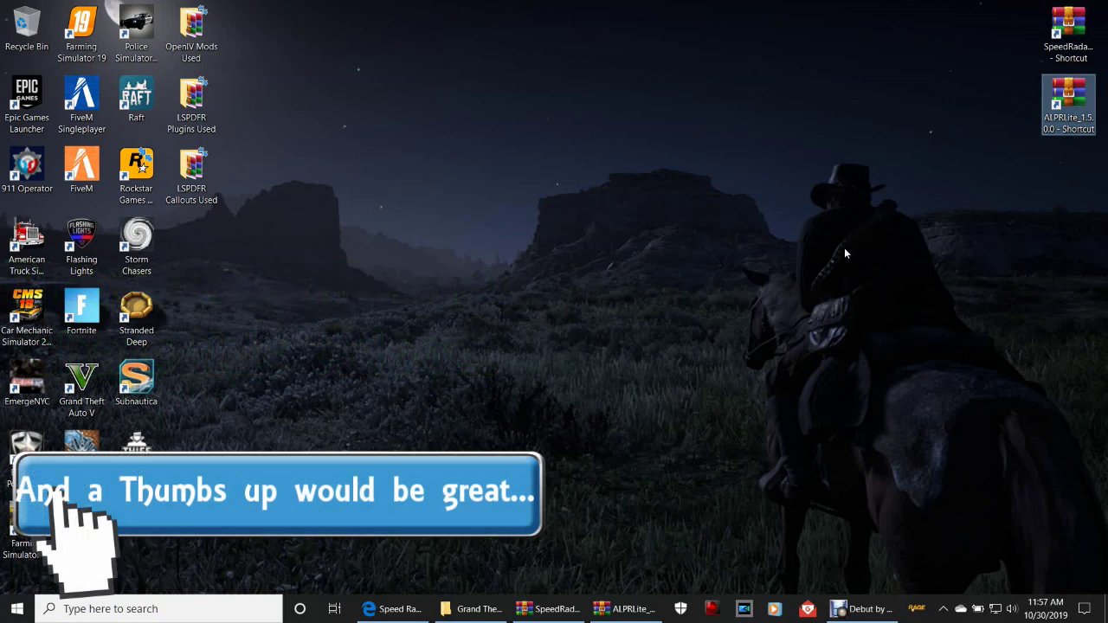
pyautogui.click(845, 253)
pyautogui.moveTo(1071, 142); pyautogui.dragTo(1052, 35)
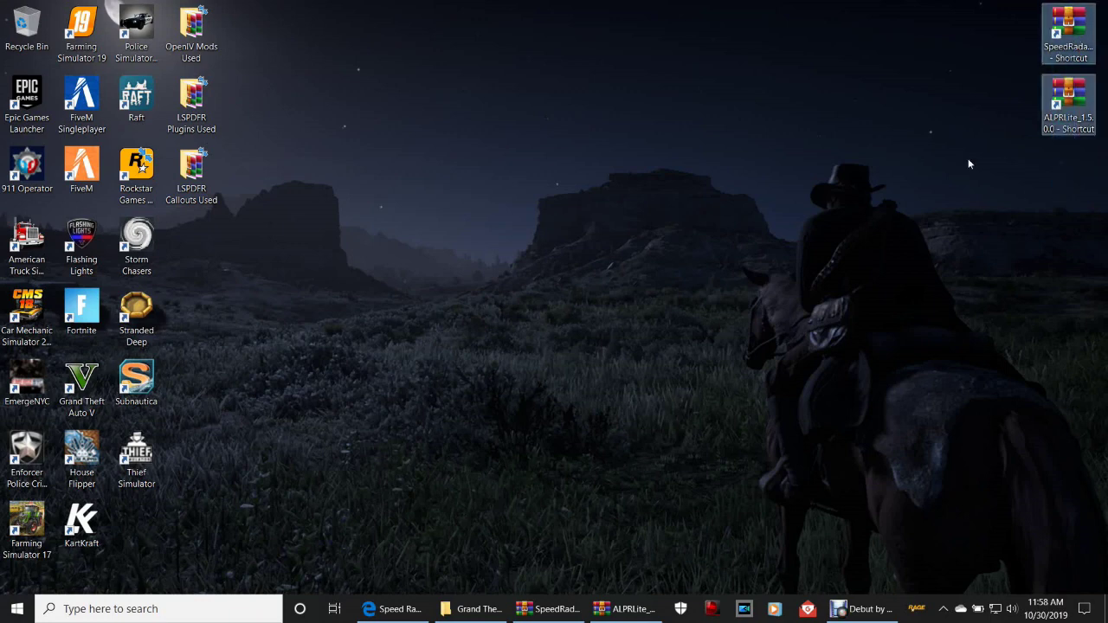
pyautogui.click(828, 255)
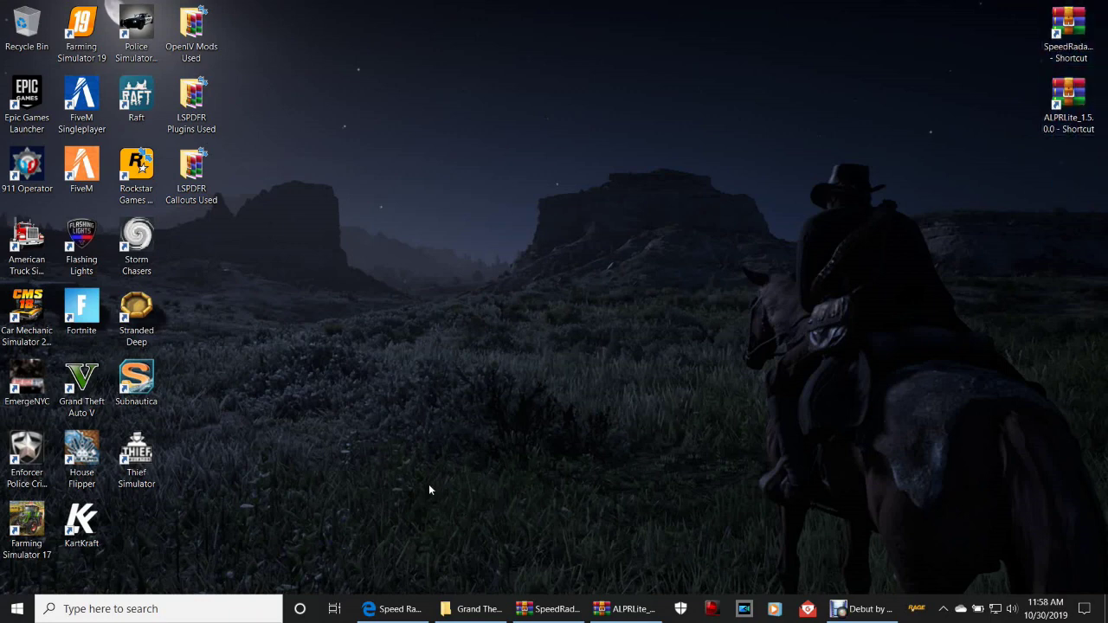
# - Return to the Speed Radar Lite page in Edge and follow its DOWNLOAD link to MediaFire
pyautogui.click(412, 609)
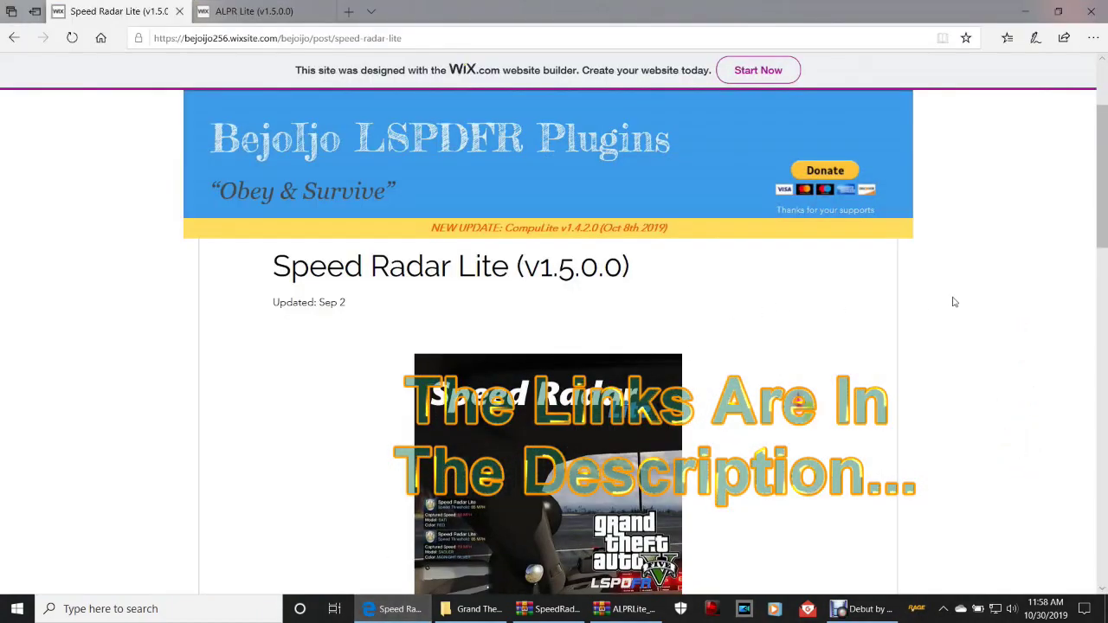
pyautogui.scroll(-1, 953, 301)
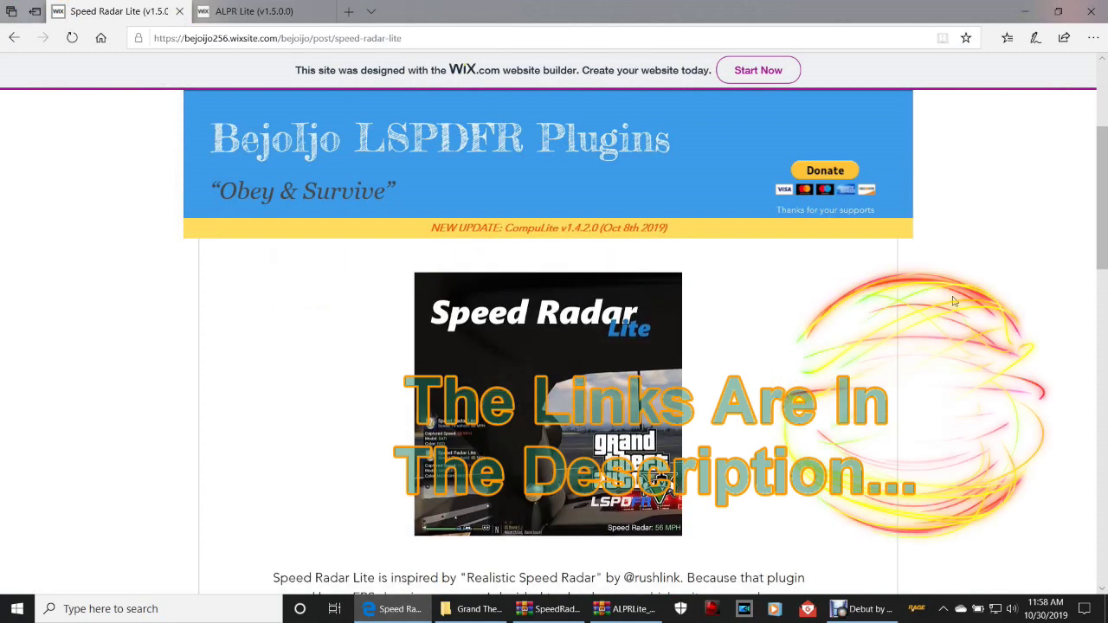
pyautogui.scroll(1, 953, 301)
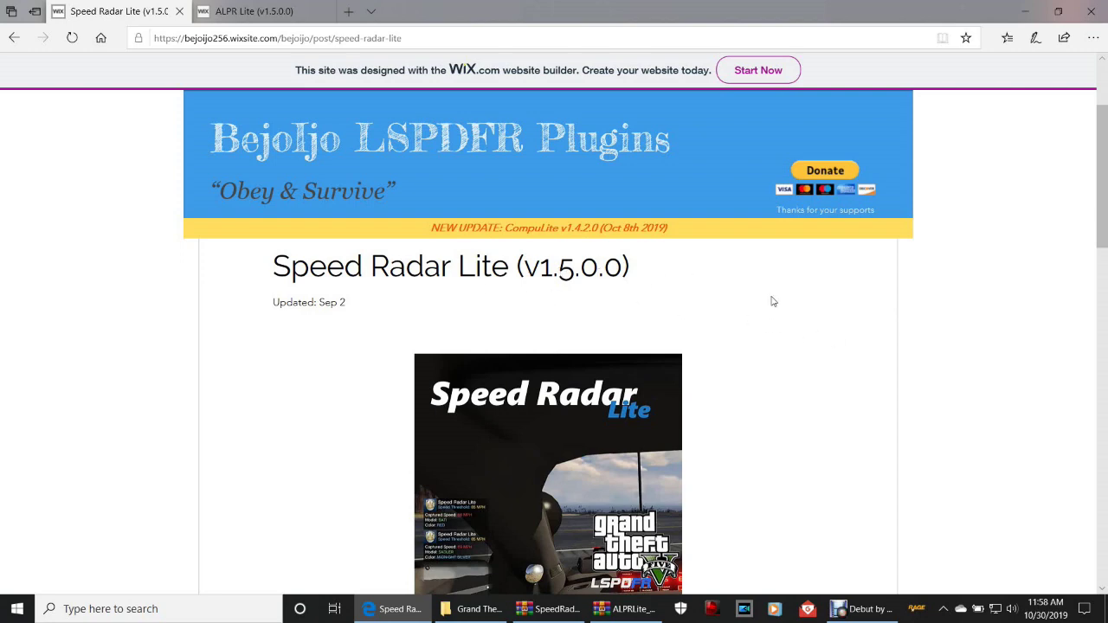
pyautogui.scroll(-7, 808, 320)
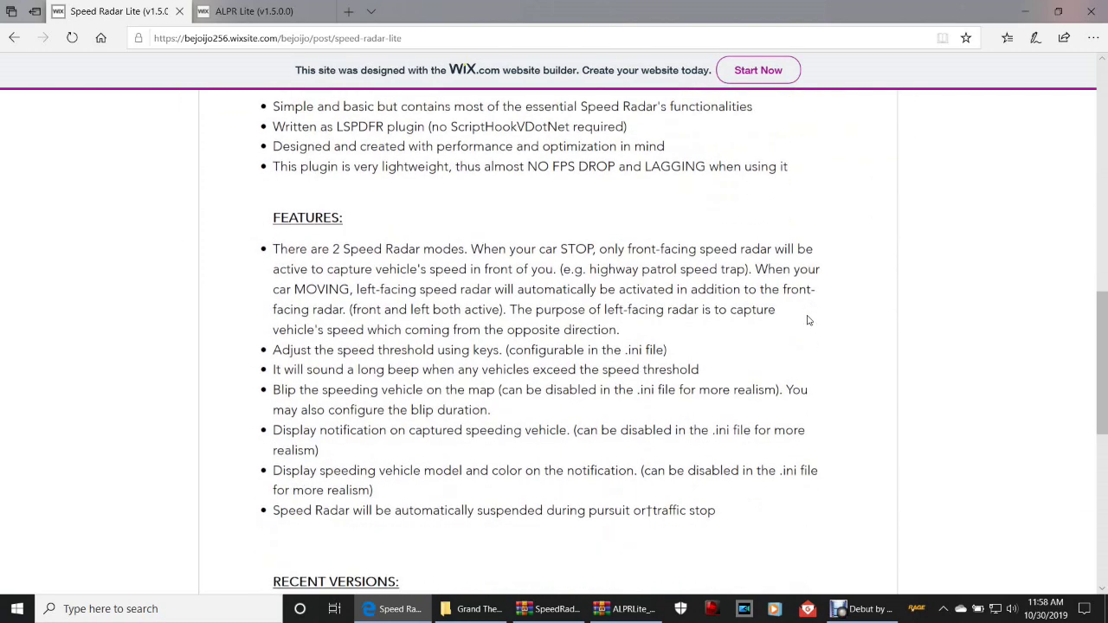
pyautogui.scroll(-5, 808, 320)
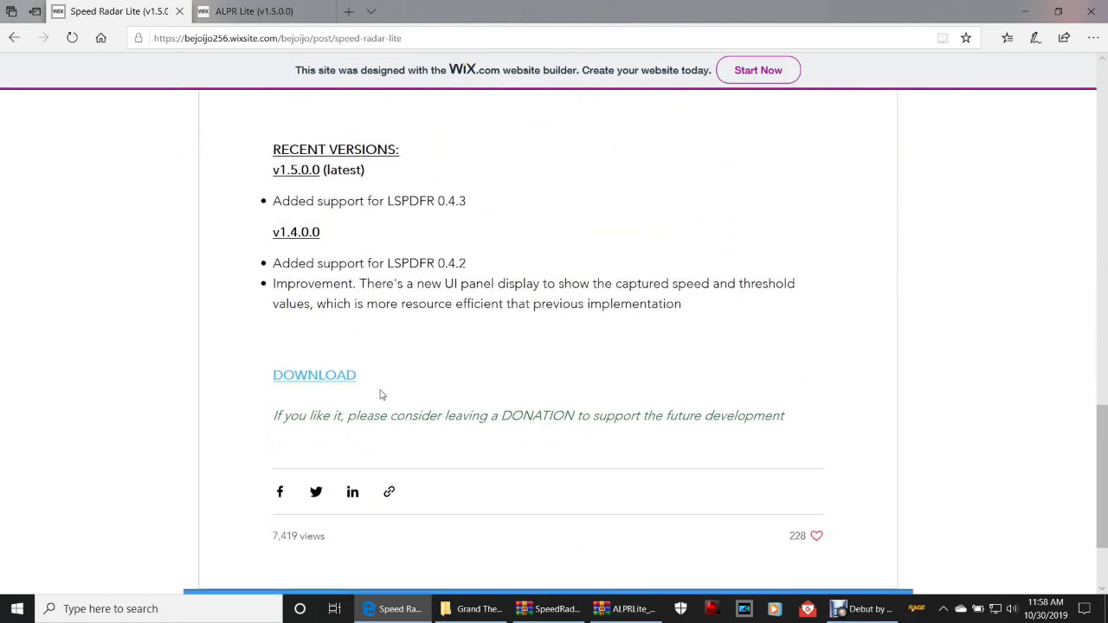
pyautogui.click(320, 375)
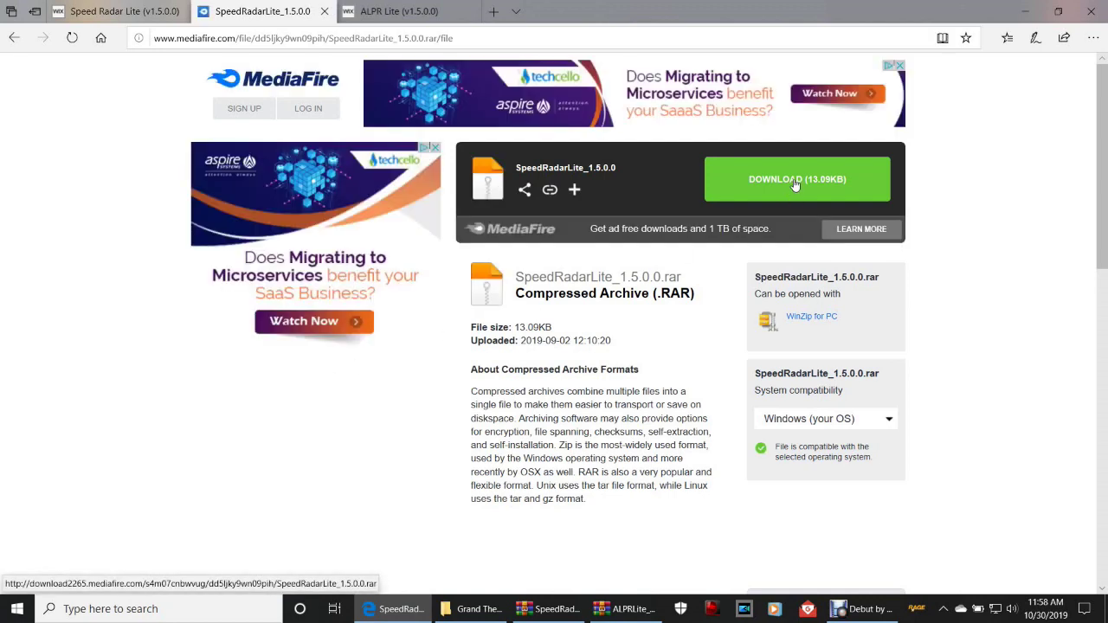
# - Start the SpeedRadarLite_1.5.0.0.rar download and close the fake Flash update pop-up
pyautogui.press('XF86AudioLowerVolume')
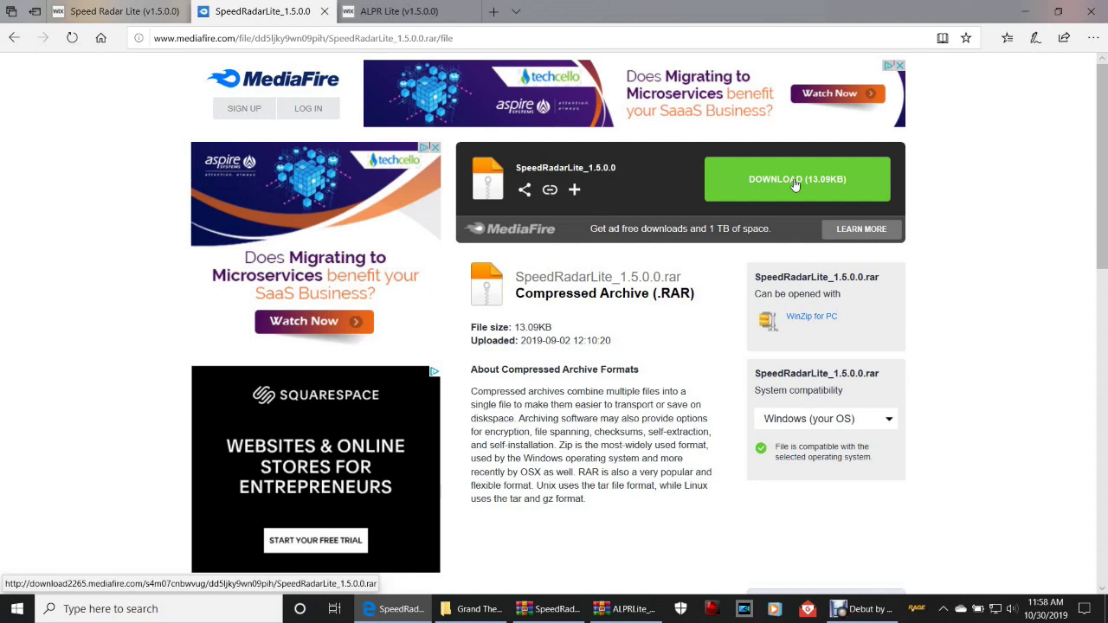
pyautogui.click(794, 183)
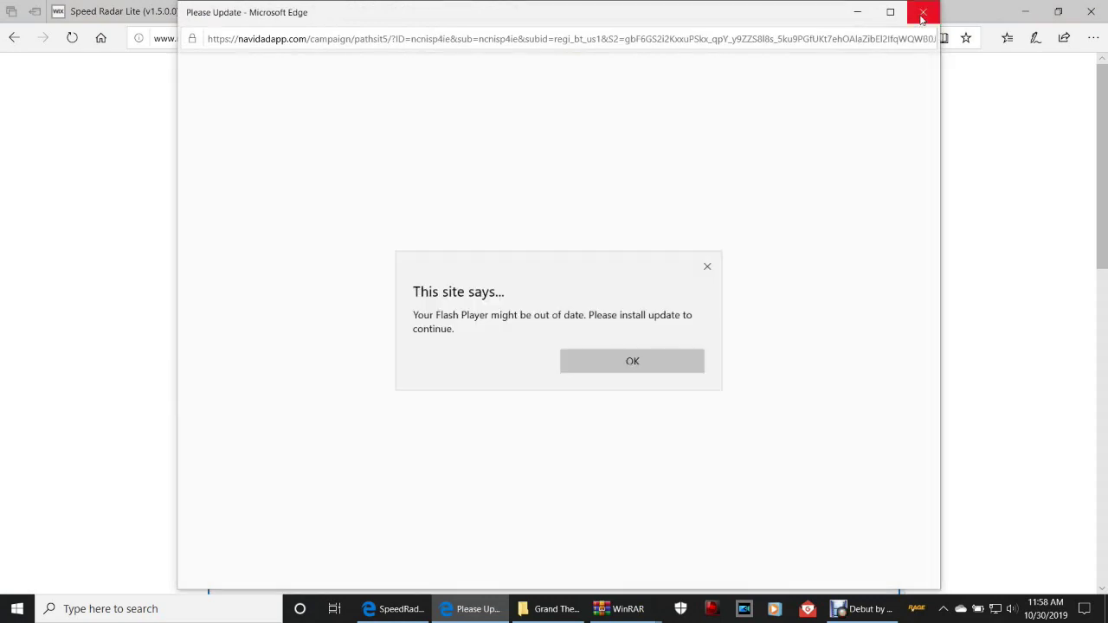
pyautogui.click(922, 14)
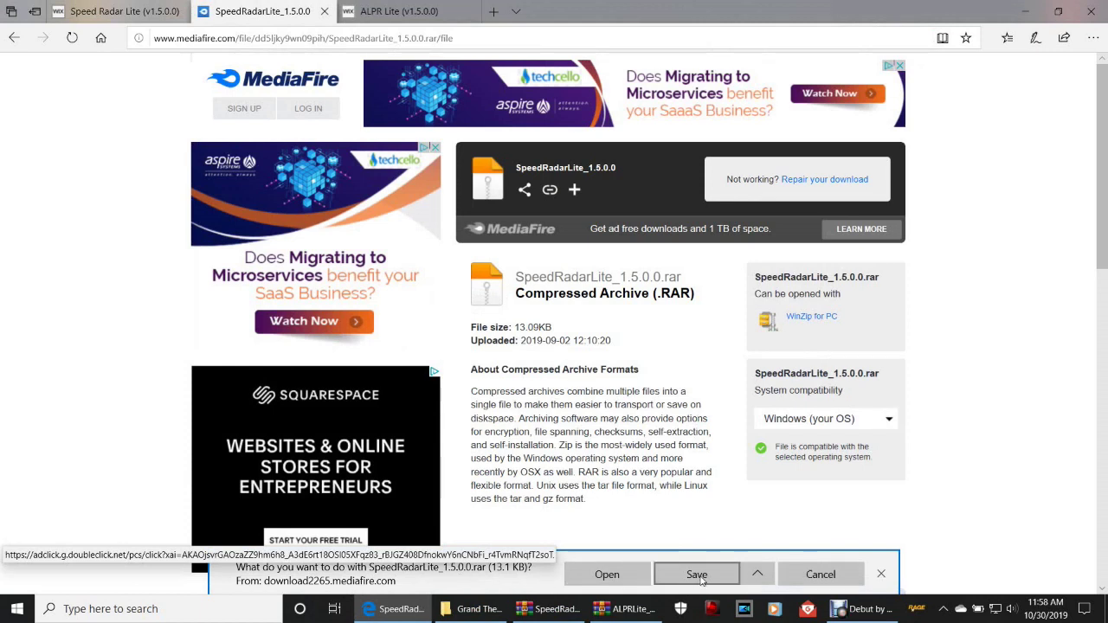
# - Cancel the download prompt and close the SpeedRadarLite MediaFire tab
pyautogui.click(756, 574)
pyautogui.click(760, 576)
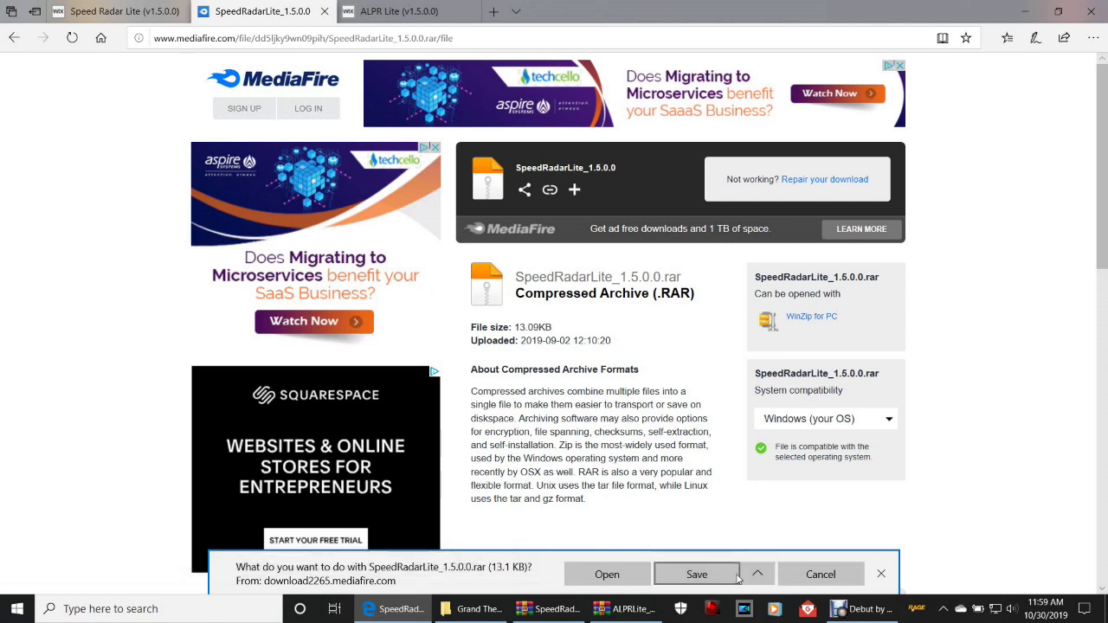
pyautogui.click(801, 576)
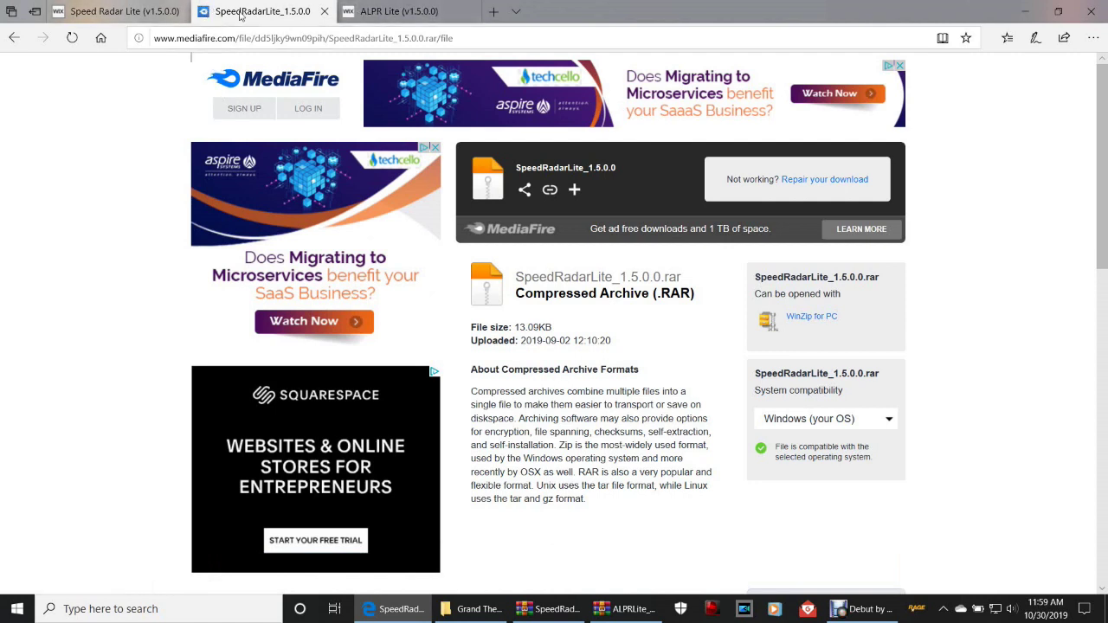
pyautogui.click(324, 11)
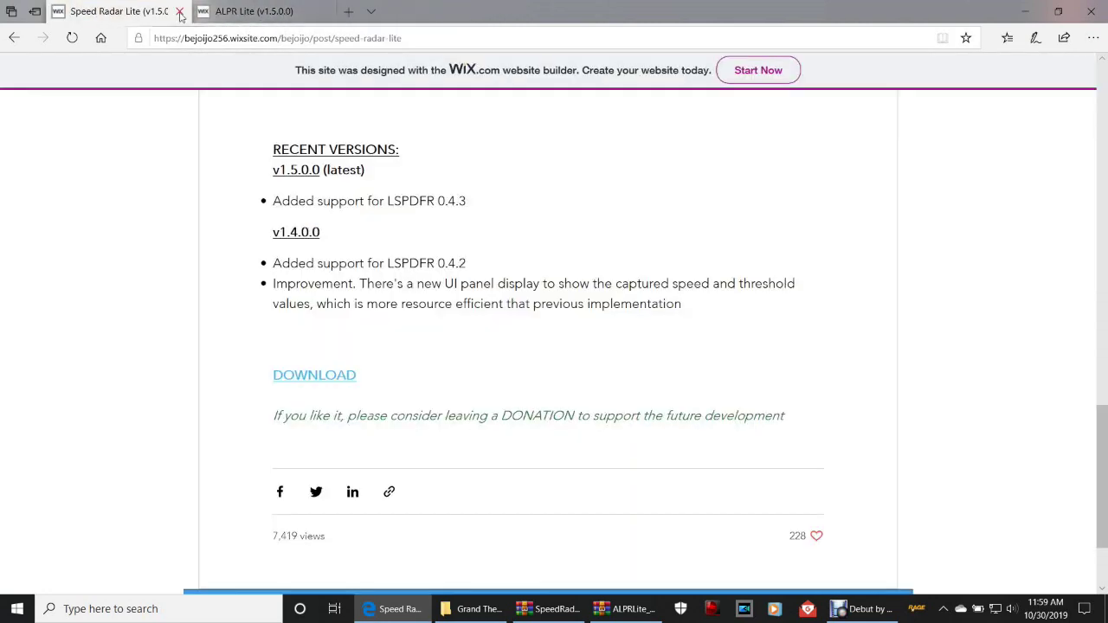
# - Close the Speed Radar Lite tab and follow the ALPR Lite post's DOWNLOAD link
pyautogui.click(179, 12)
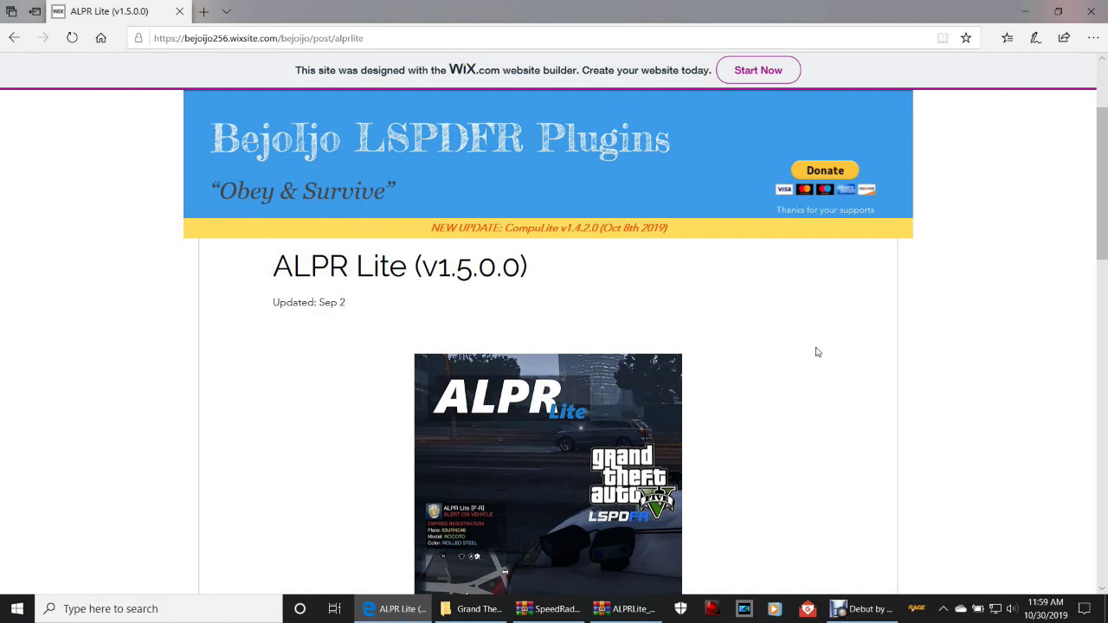
pyautogui.scroll(-2, 817, 353)
pyautogui.scroll(-1, 817, 352)
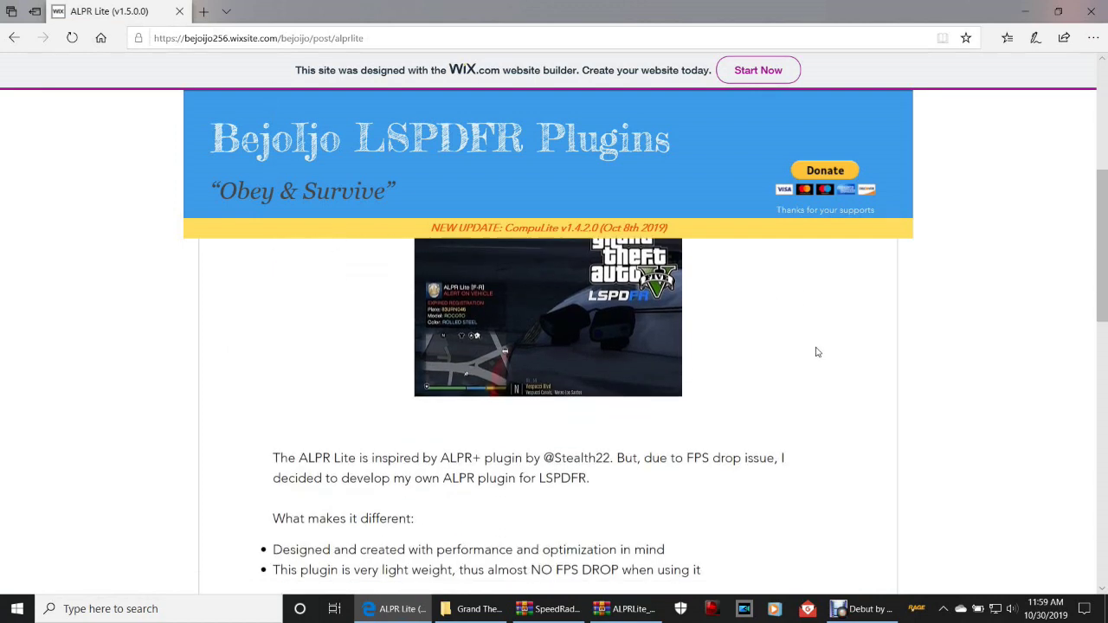
pyautogui.scroll(-4, 817, 353)
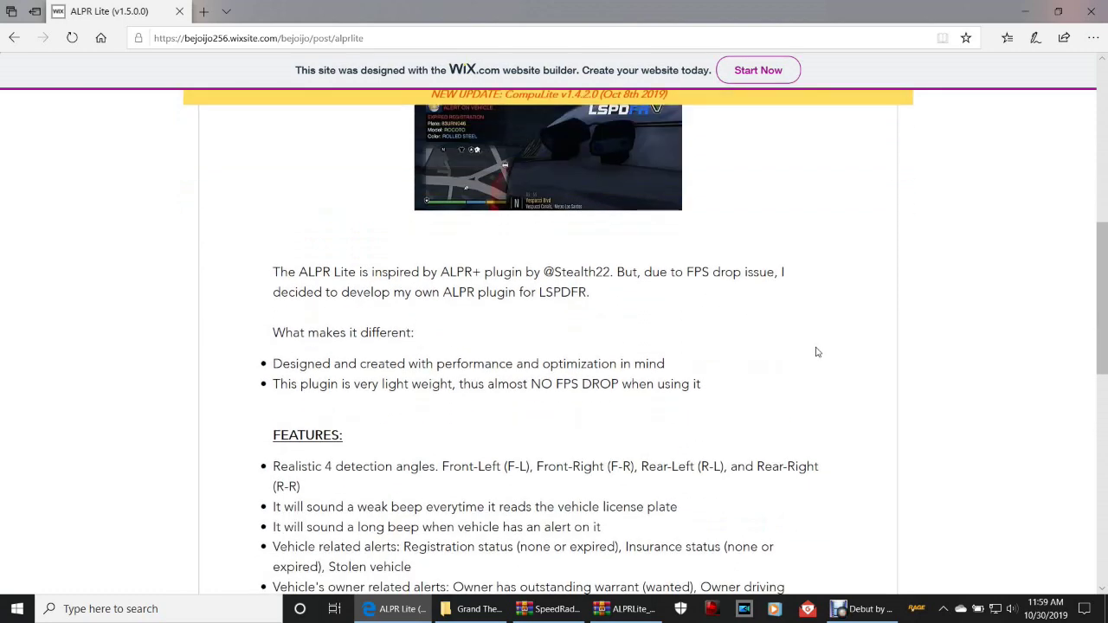
pyautogui.scroll(-3, 817, 352)
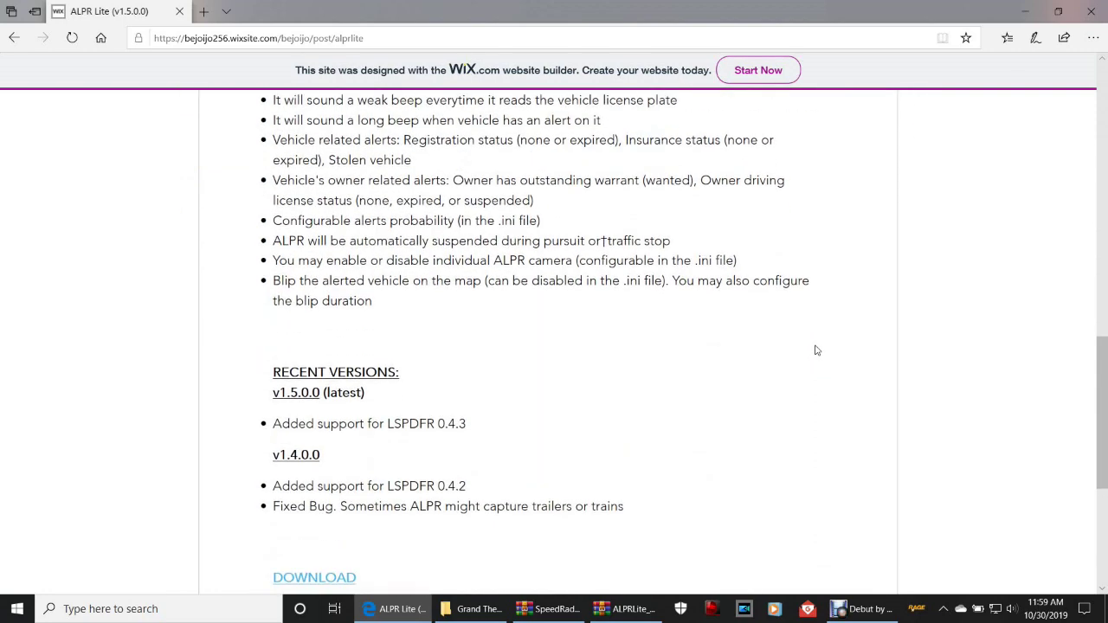
pyautogui.scroll(-3, 815, 351)
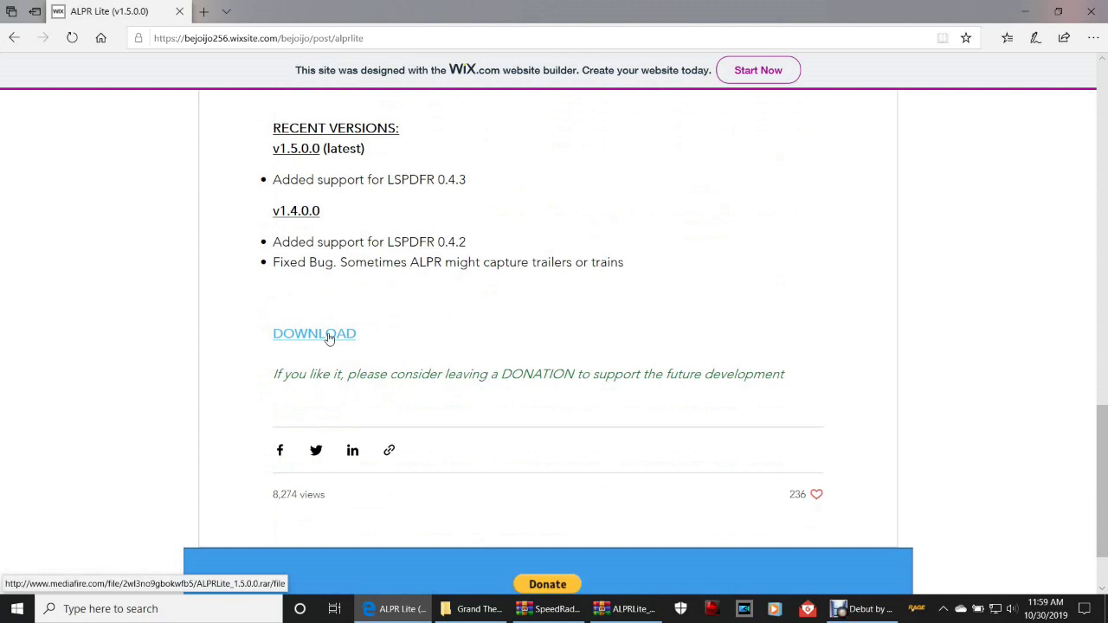
pyautogui.click(329, 336)
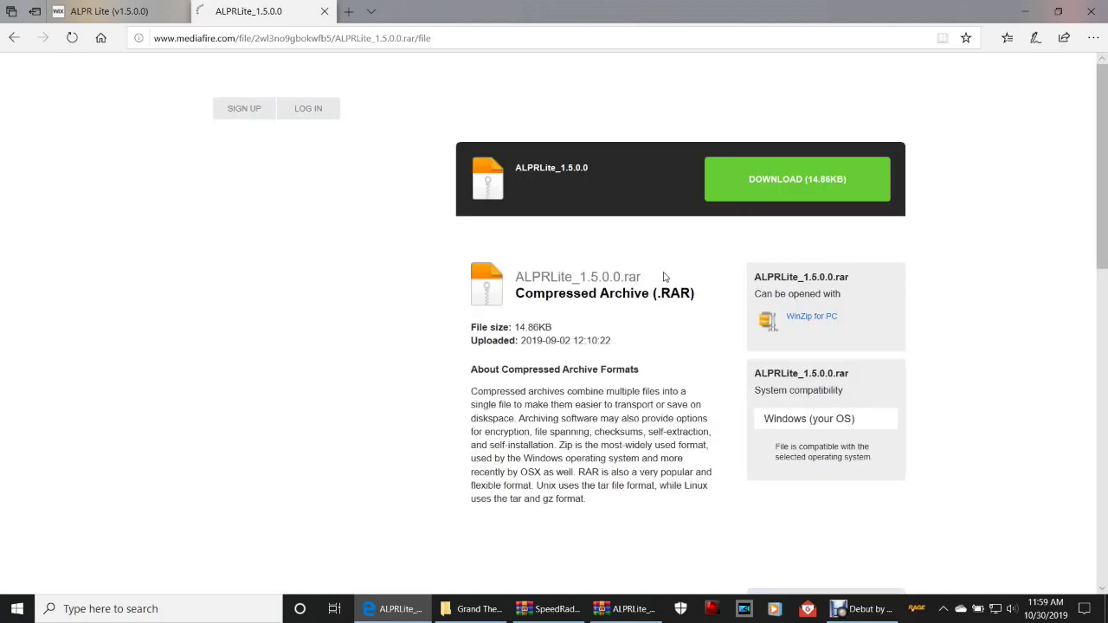
# - Start the ALPRLite download, close the ad window, cancel the prompt, and close Edge
pyautogui.click(805, 188)
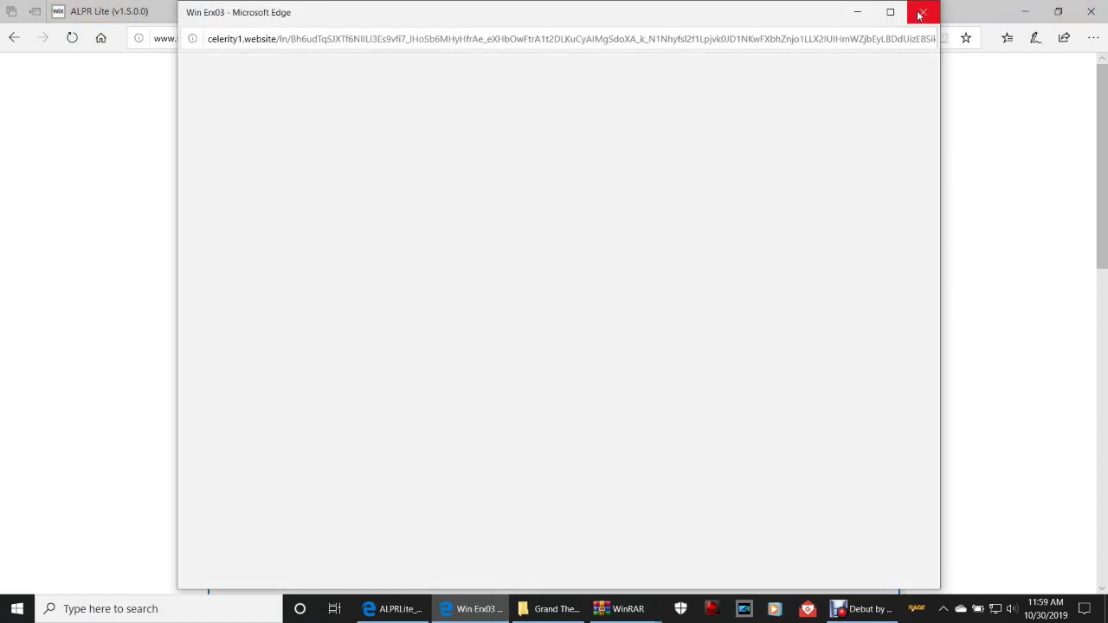
pyautogui.click(921, 14)
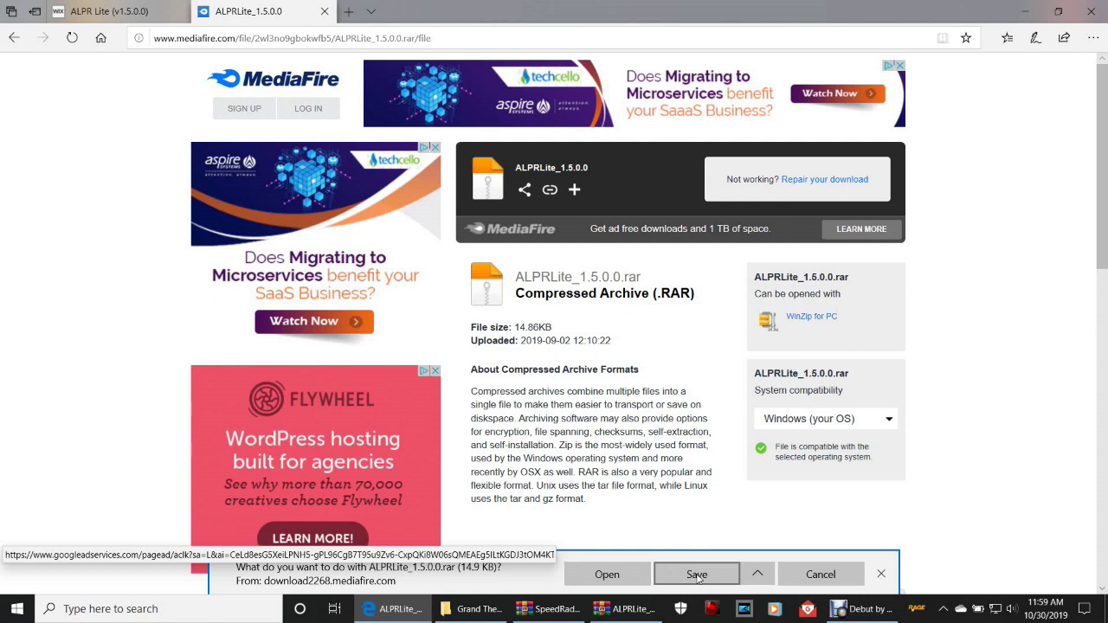
pyautogui.click(757, 575)
pyautogui.click(757, 581)
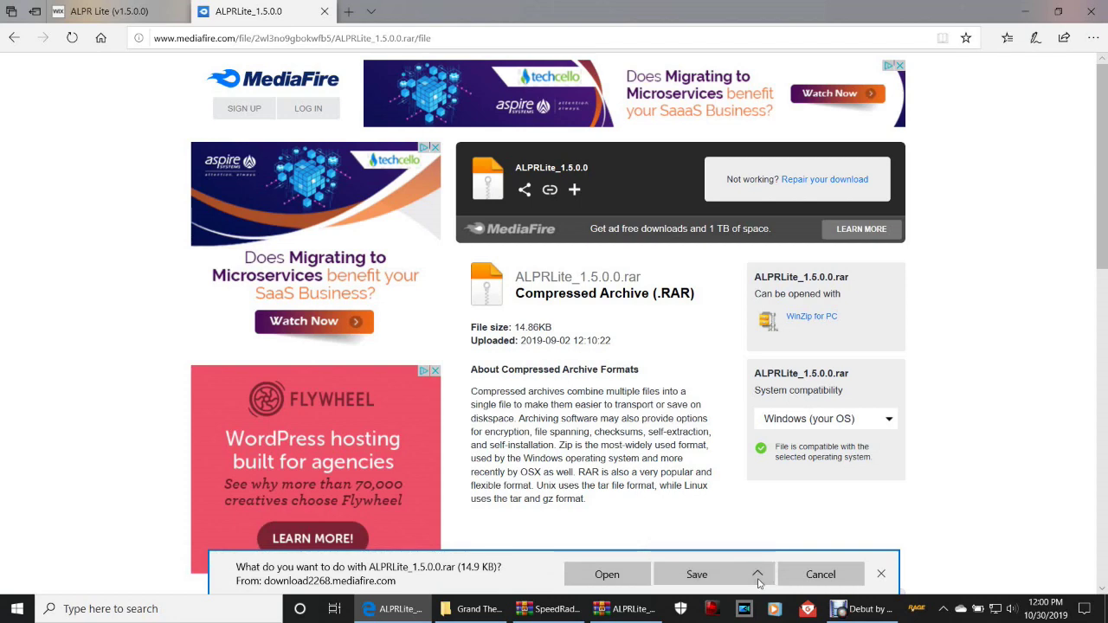
pyautogui.click(819, 573)
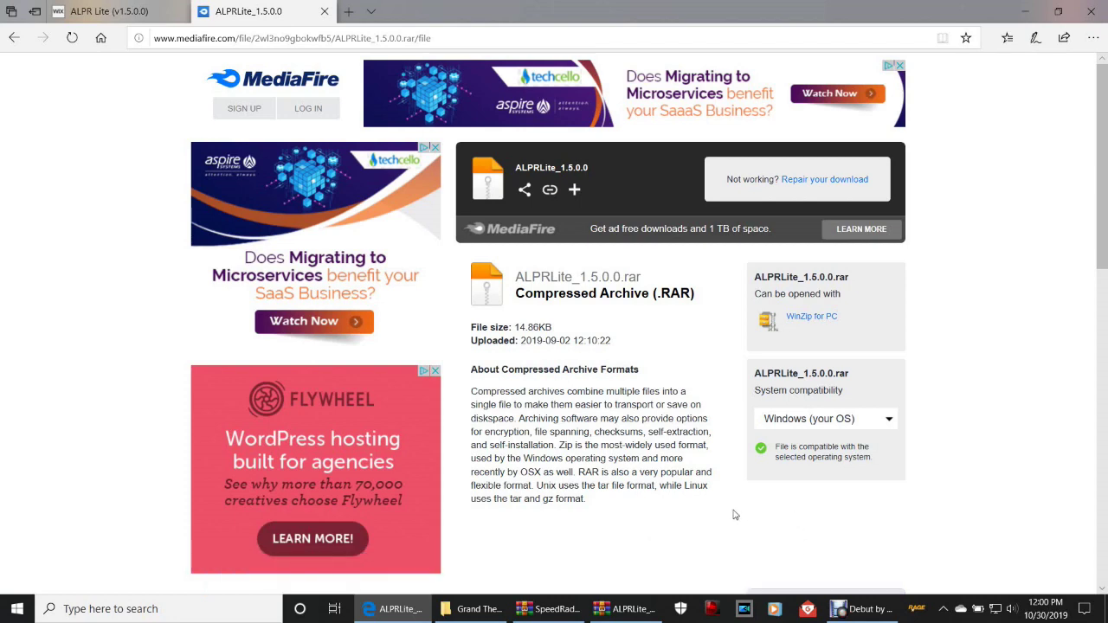
pyautogui.click(1091, 11)
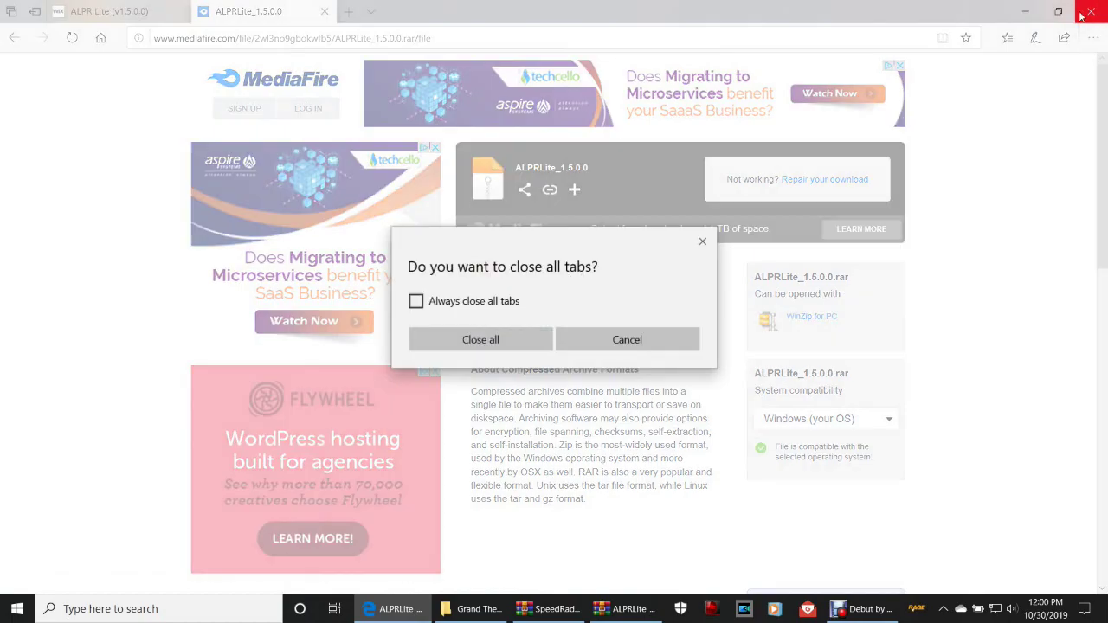
# - Close all Edge tabs, restore the Grand Theft Auto V folder, and bring up the SpeedRadarLite archive
pyautogui.click(469, 338)
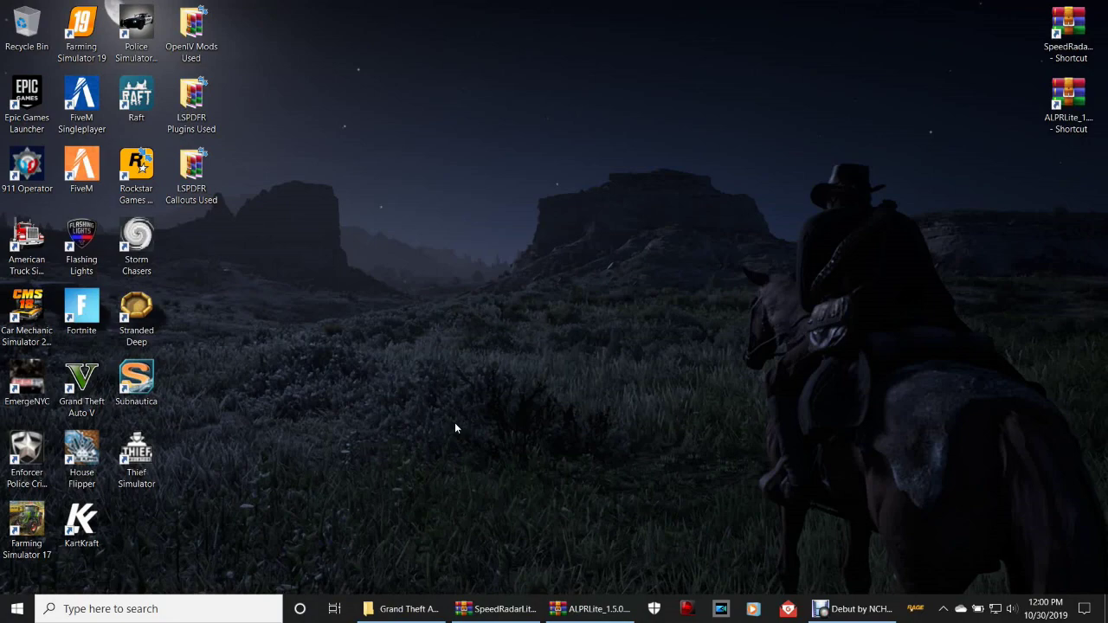
pyautogui.click(407, 610)
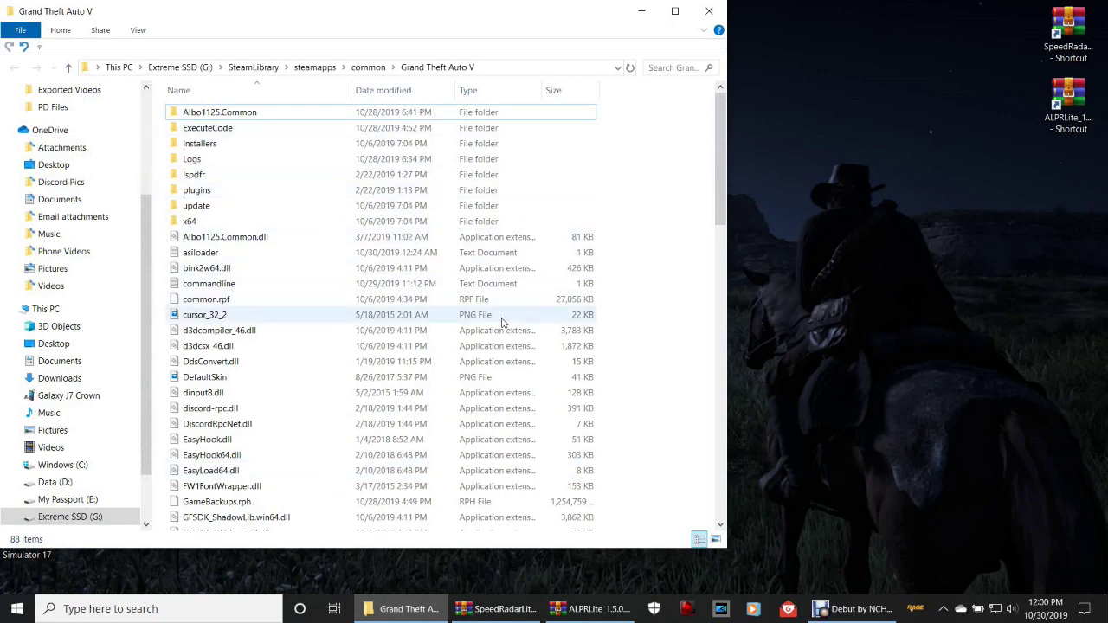
pyautogui.click(1074, 51)
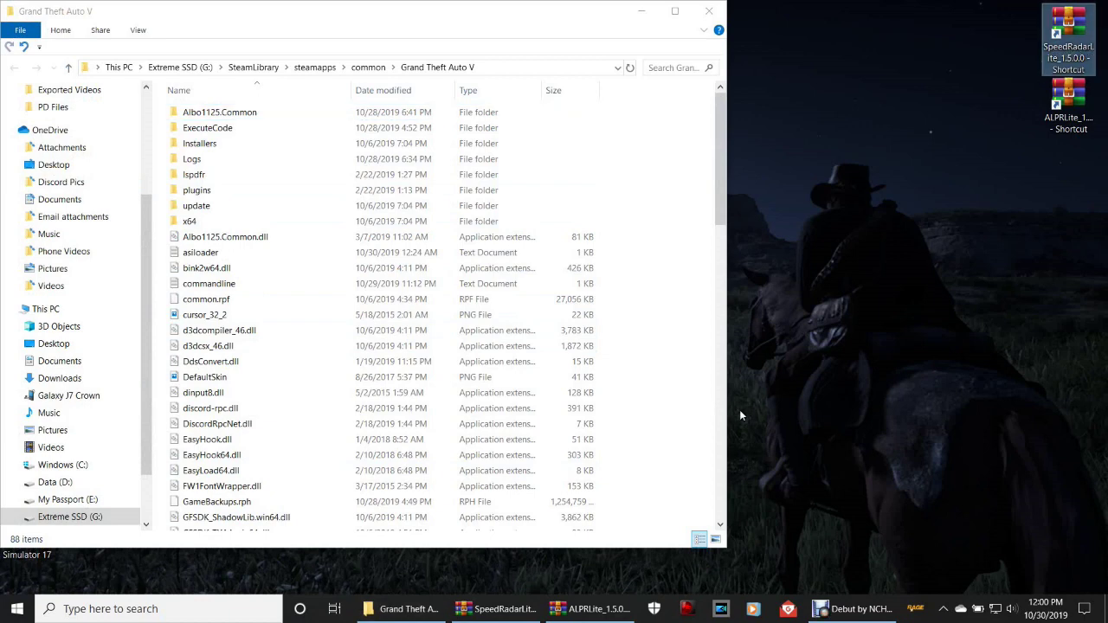
pyautogui.click(500, 609)
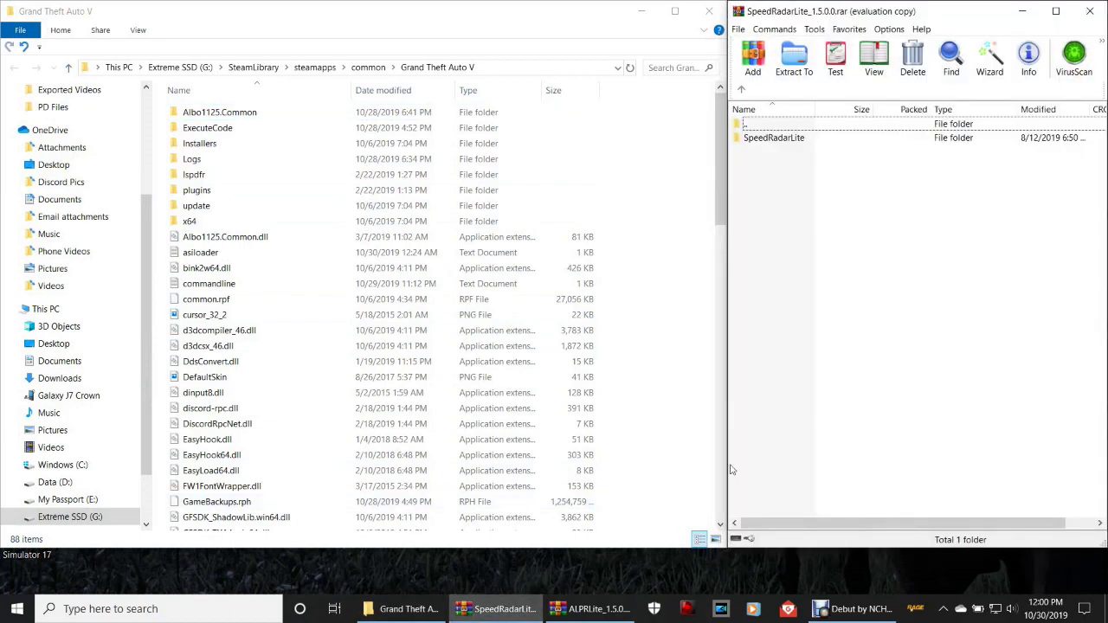
# - Drag SpeedRadarLite's Plugins folder into the Grand Theft Auto V folder, refresh it, and close WinRAR
pyautogui.doubleClick(769, 139)
pyautogui.click(732, 189)
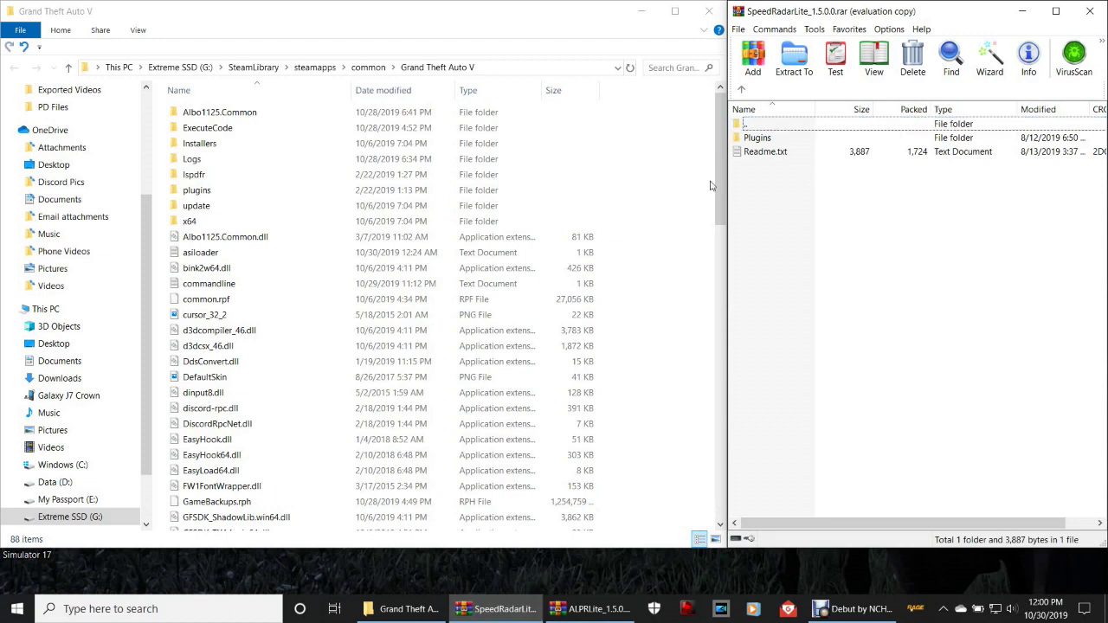
pyautogui.scroll(-4, 631, 216)
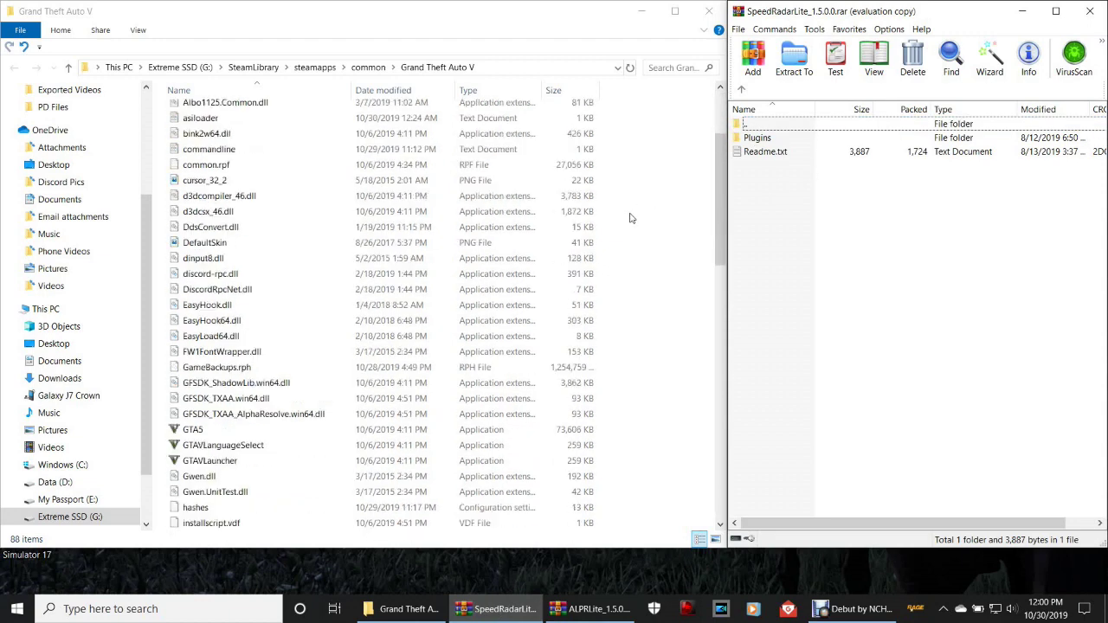
pyautogui.scroll(-1, 631, 217)
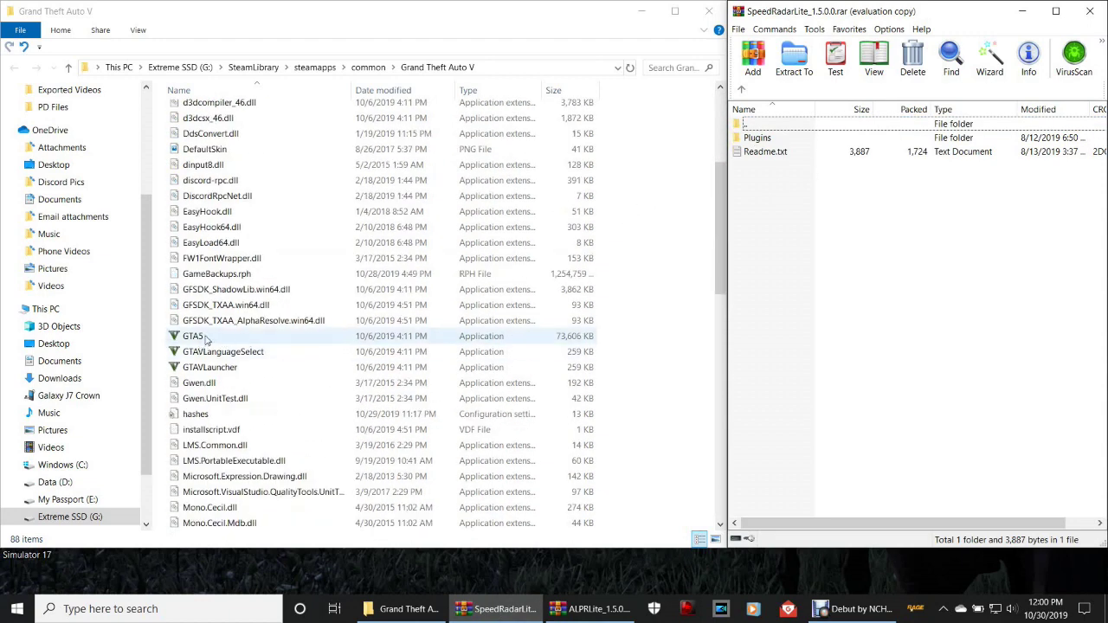
pyautogui.click(759, 138)
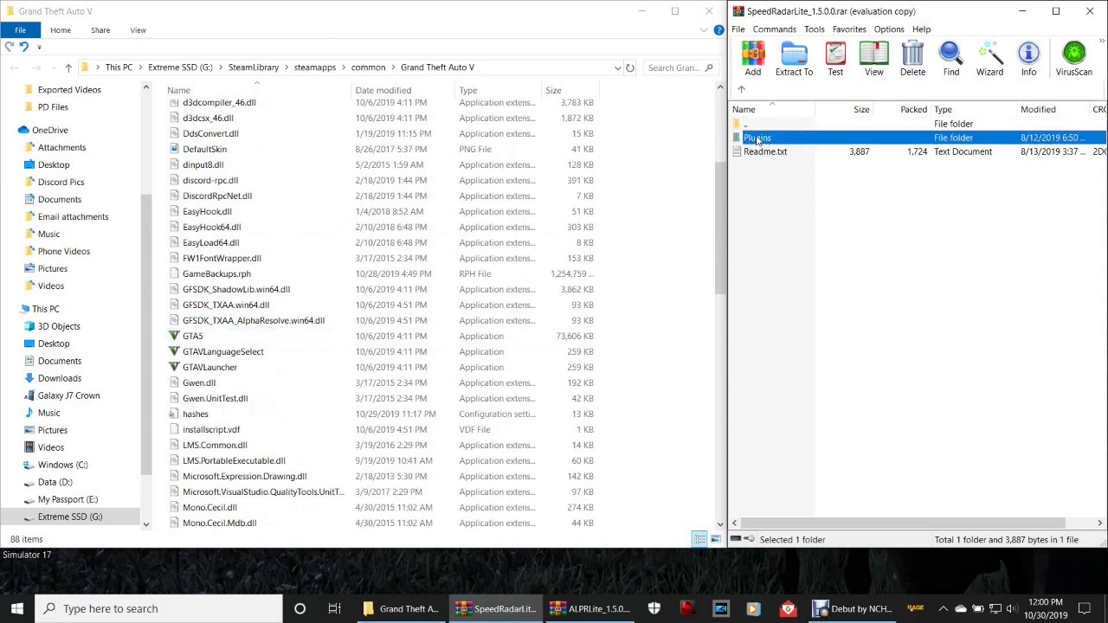
pyautogui.moveTo(758, 139); pyautogui.dragTo(328, 278)
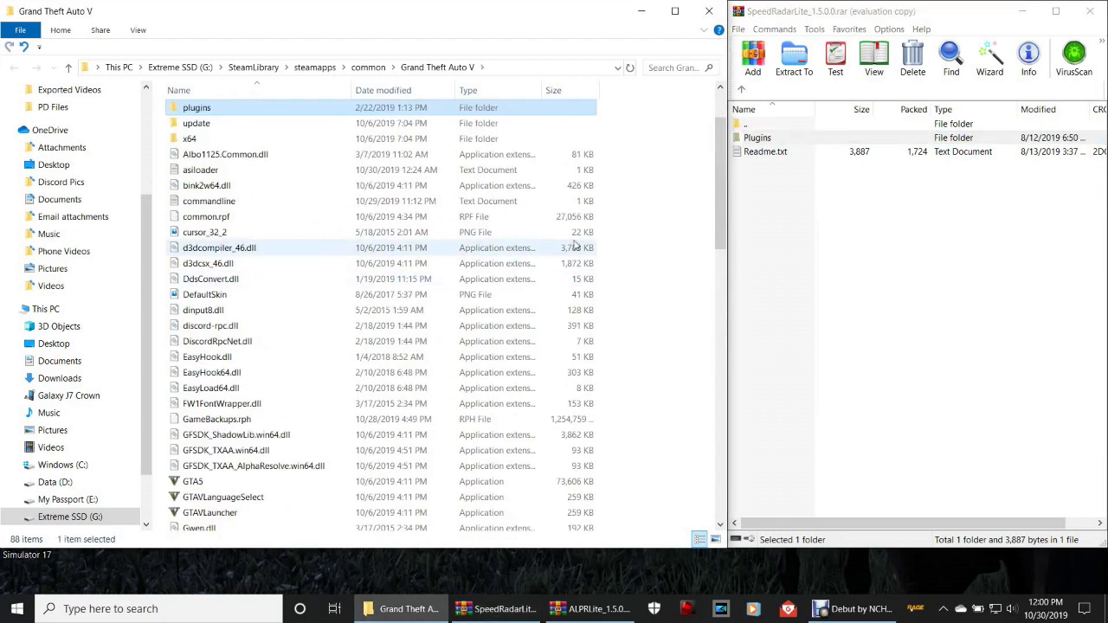
pyautogui.click(676, 156)
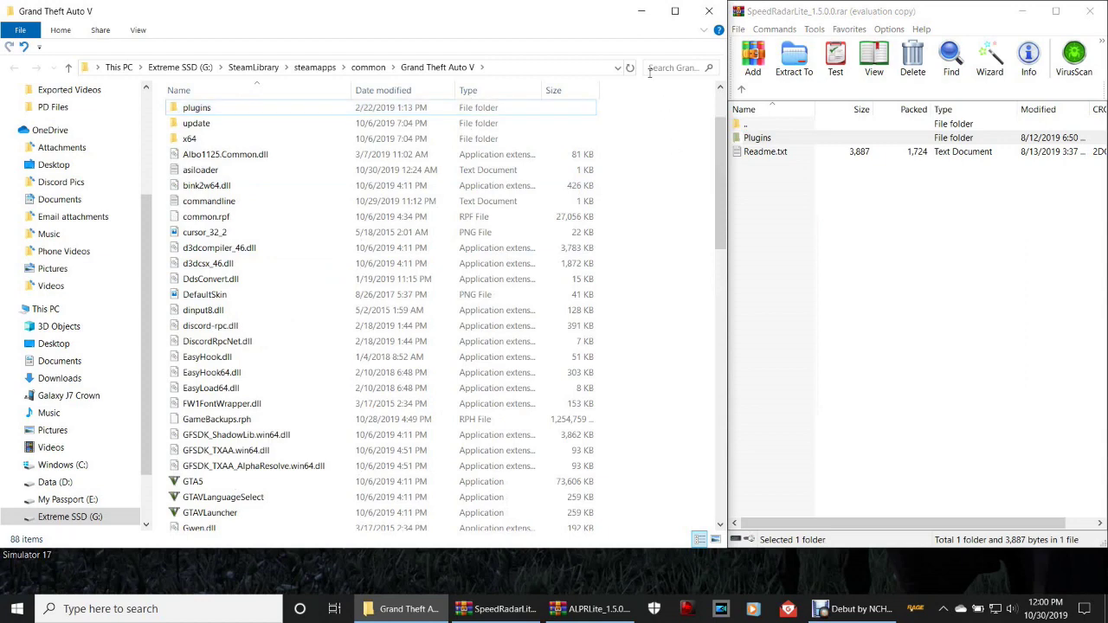
pyautogui.click(630, 67)
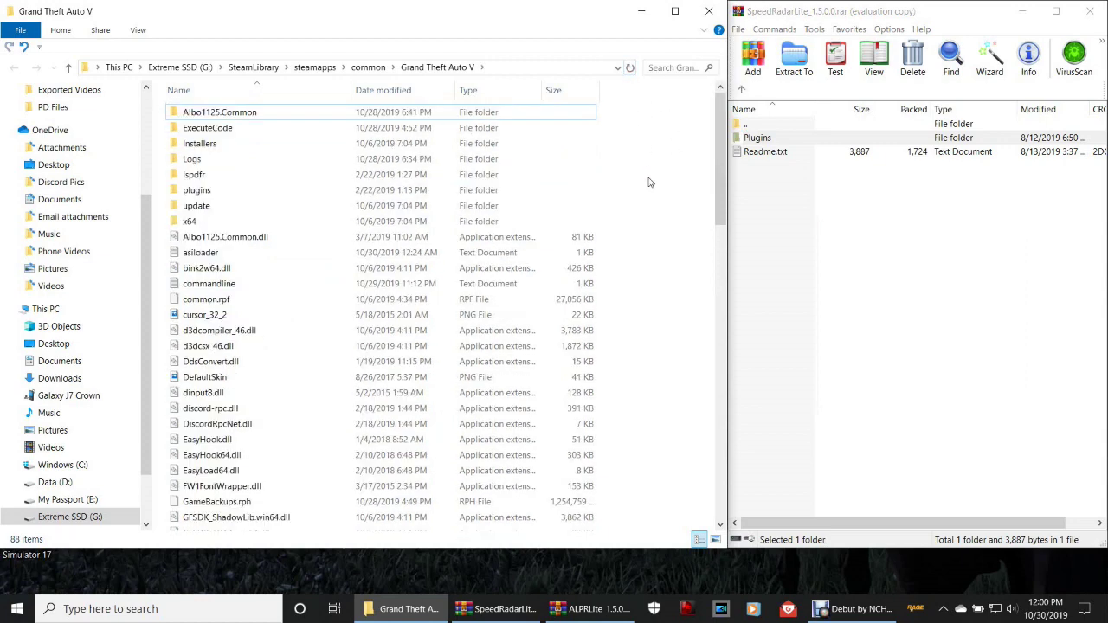
pyautogui.click(1091, 12)
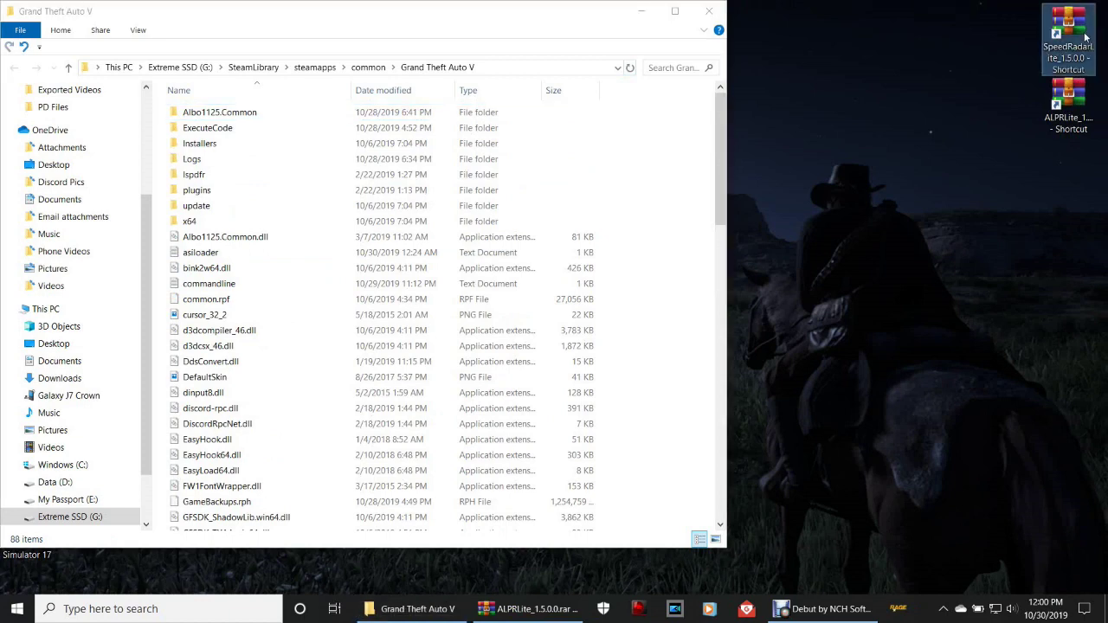
# - Delete the SpeedRadarLite desktop shortcut and move the ALPRLite shortcut to the top
pyautogui.rightClick(1086, 36)
pyautogui.click(887, 308)
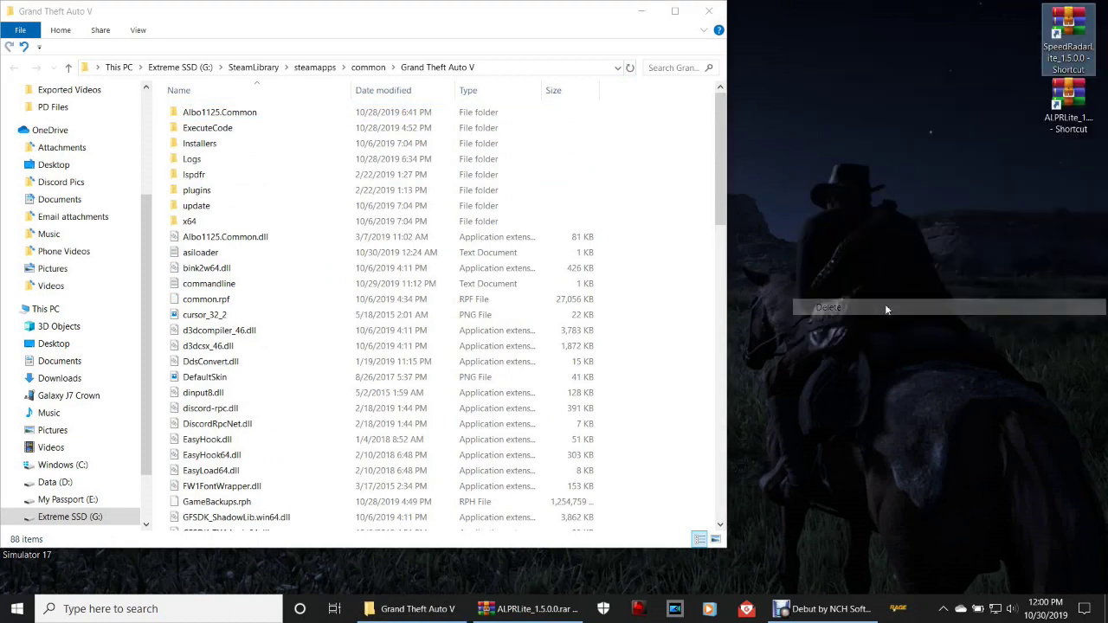
pyautogui.moveTo(1069, 119); pyautogui.dragTo(1066, 54)
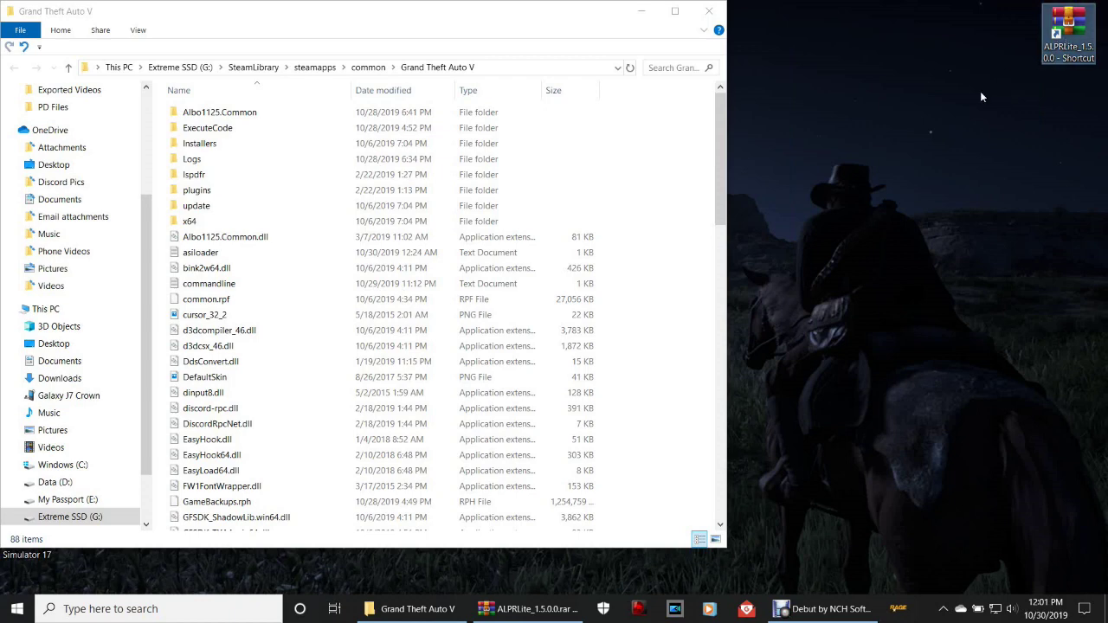
# - Drag ALPRLite's Plugins folder into the Grand Theft Auto V folder and close WinRAR
pyautogui.click(528, 609)
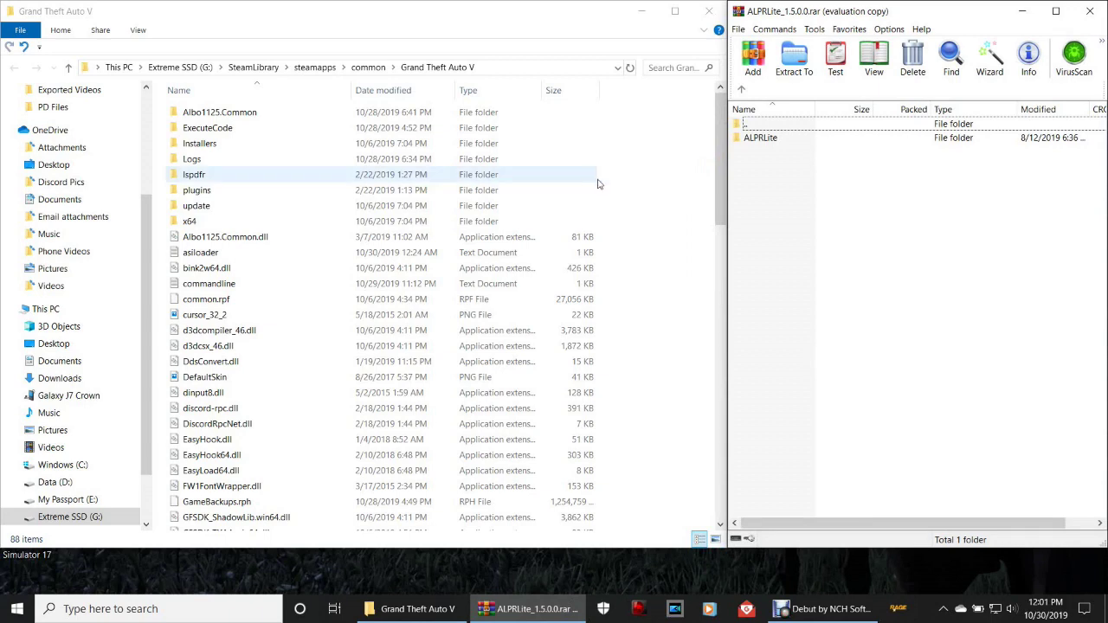
pyautogui.scroll(-2, 623, 189)
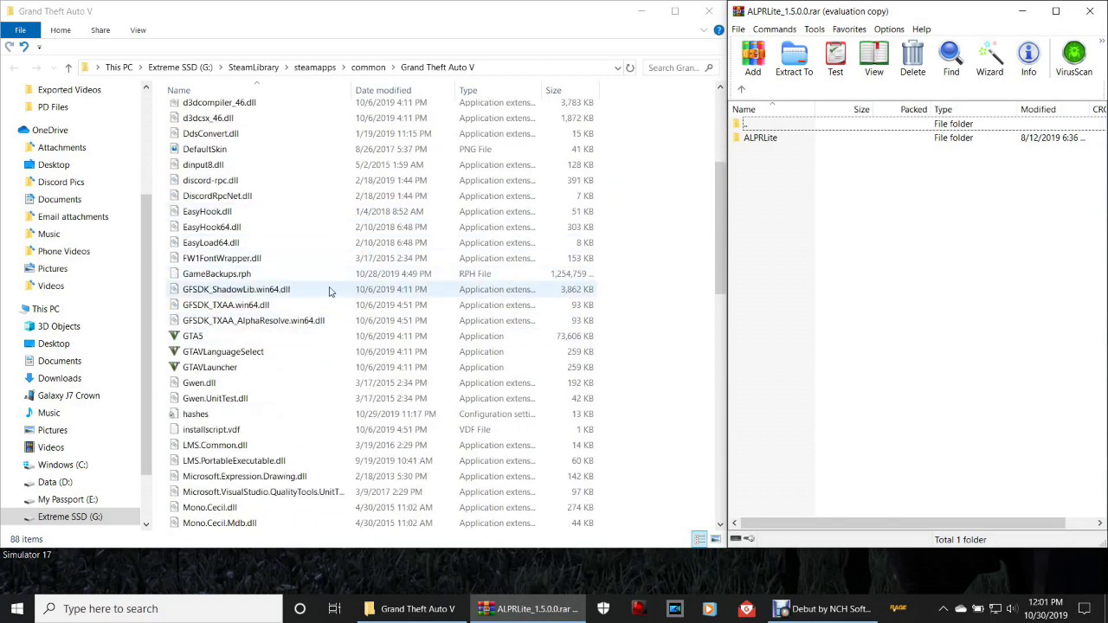
pyautogui.doubleClick(764, 143)
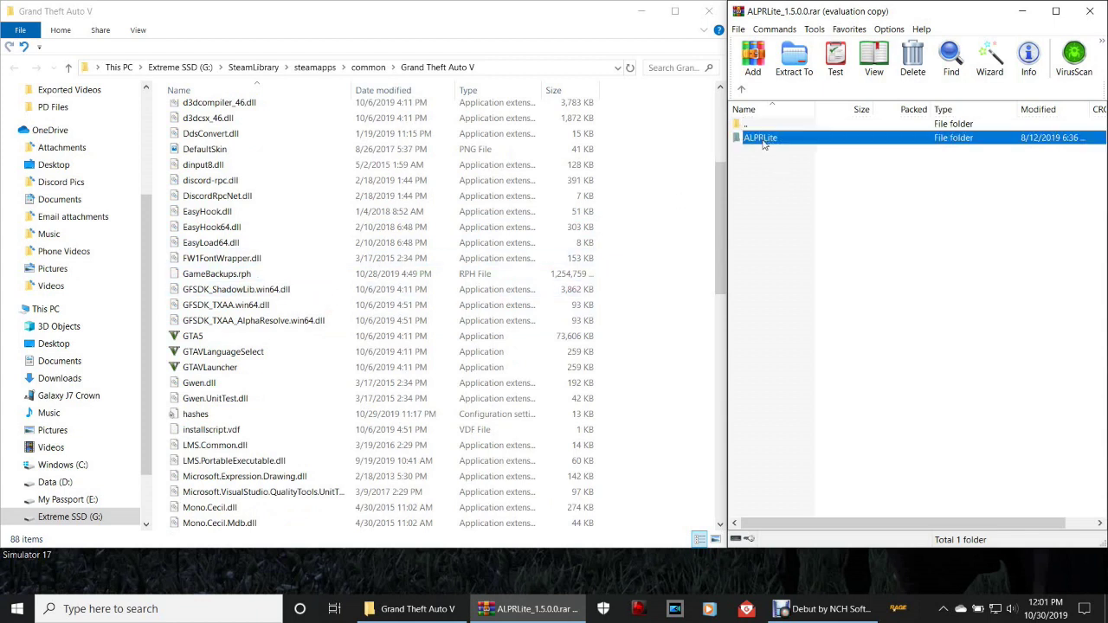
pyautogui.click(768, 139)
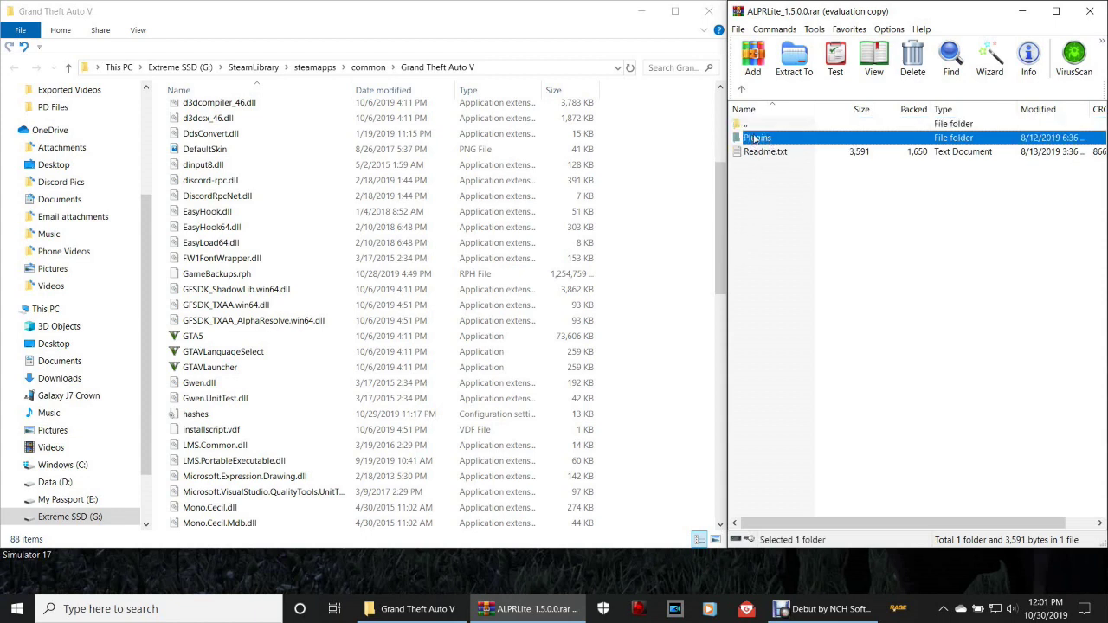
pyautogui.moveTo(756, 139); pyautogui.dragTo(326, 280)
pyautogui.moveTo(327, 288); pyautogui.dragTo(329, 289)
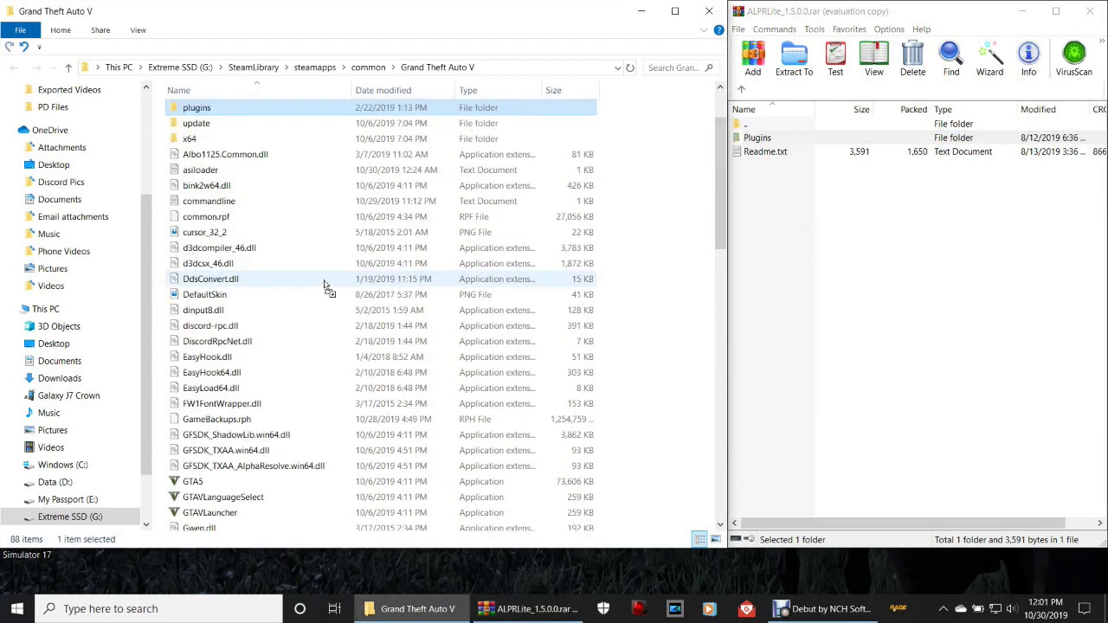
pyautogui.click(1092, 12)
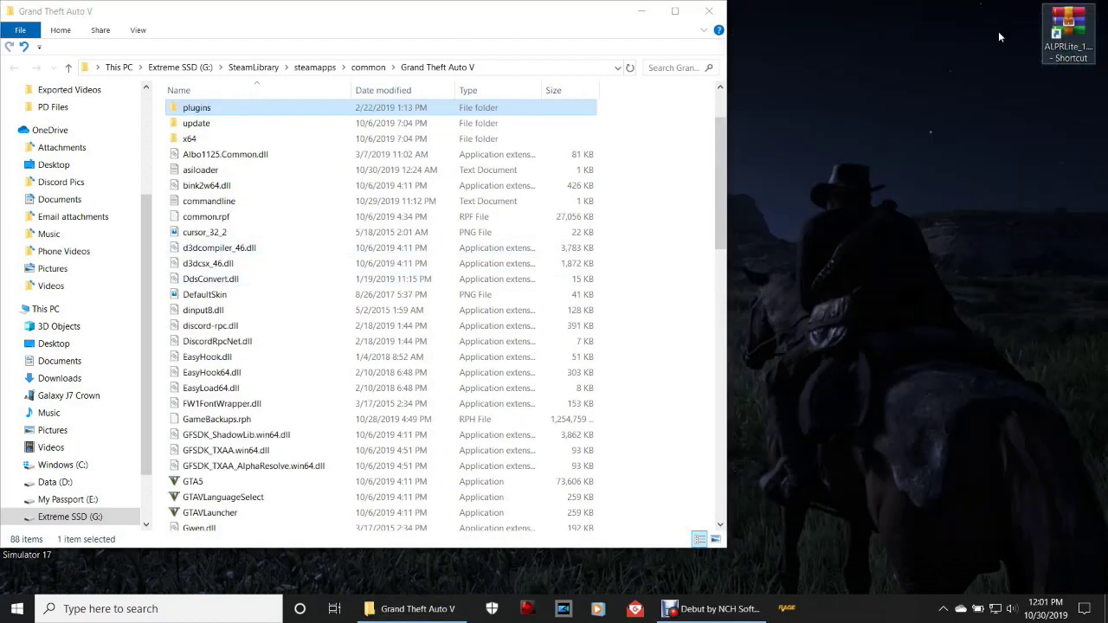
# - Delete the ALPRLite archive shortcut from the desktop
pyautogui.rightClick(1080, 52)
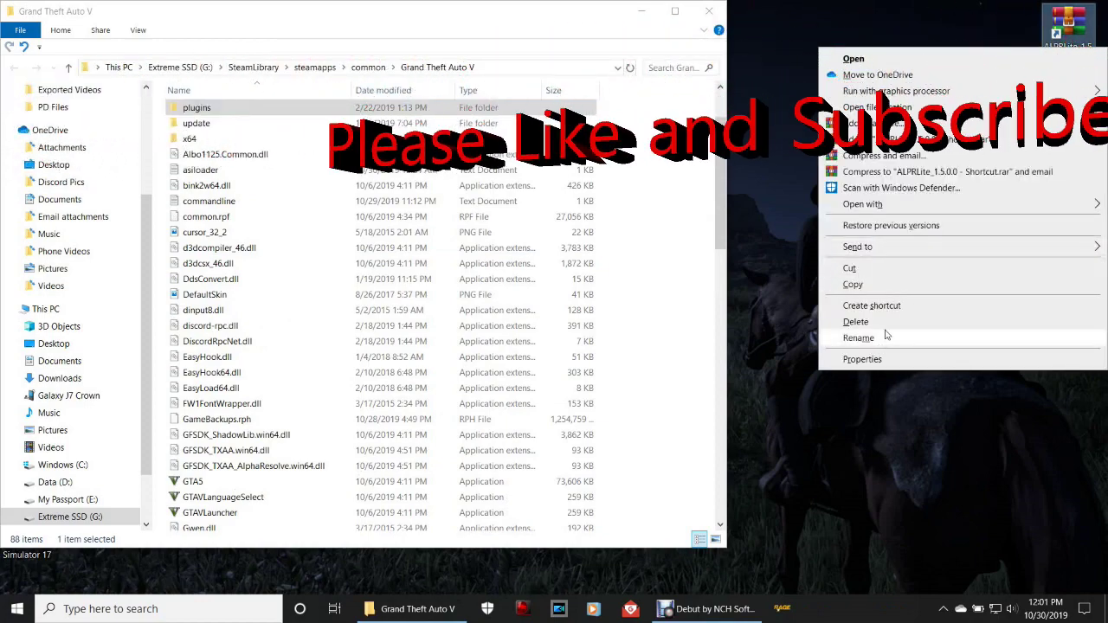
pyautogui.click(886, 324)
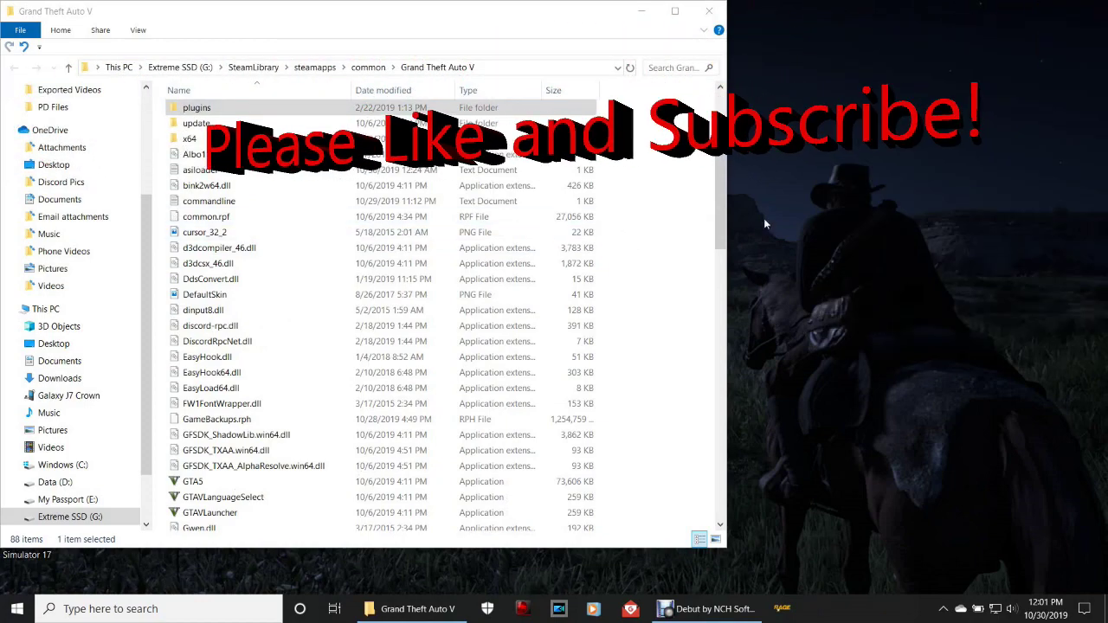
pyautogui.scroll(2, 633, 218)
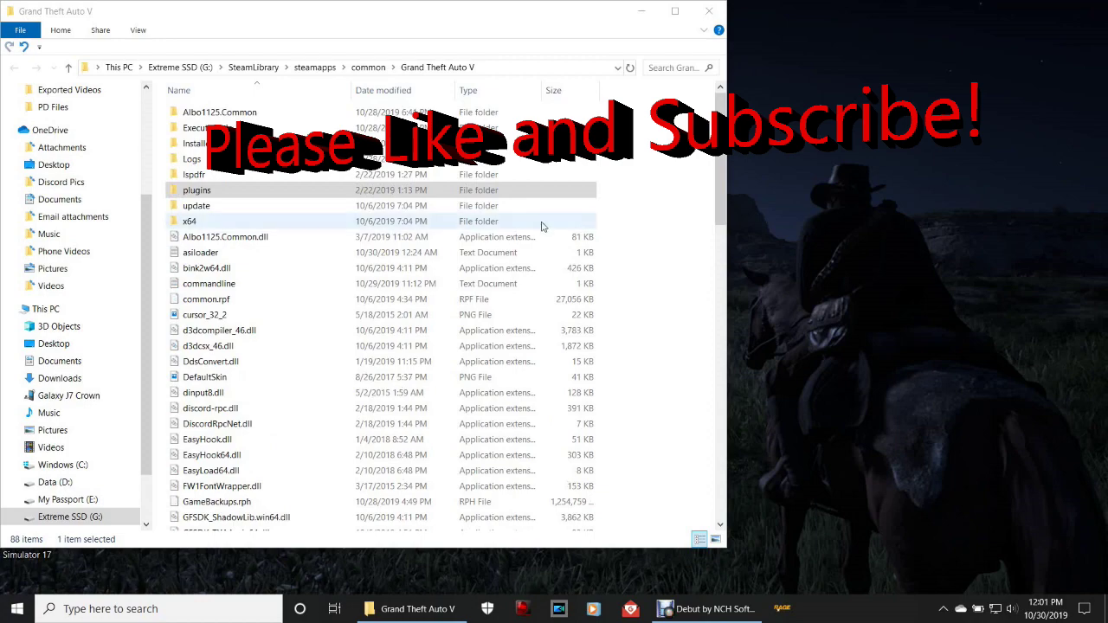
# - Open the ALPRLite config file from plugins\LSPDFR in Notepad
pyautogui.doubleClick(255, 191)
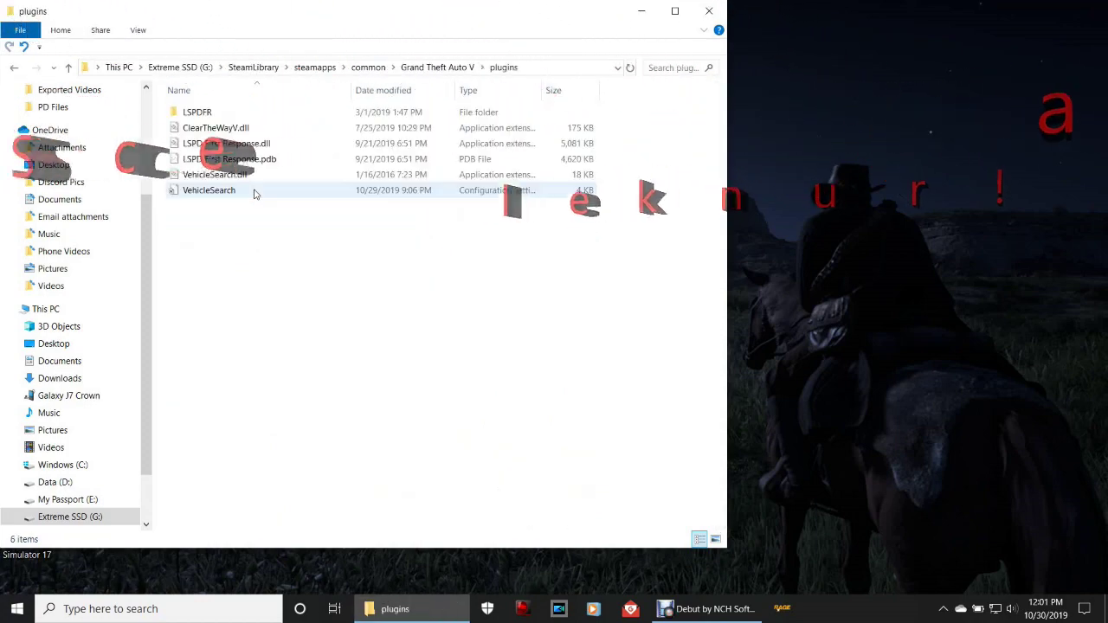
pyautogui.doubleClick(196, 114)
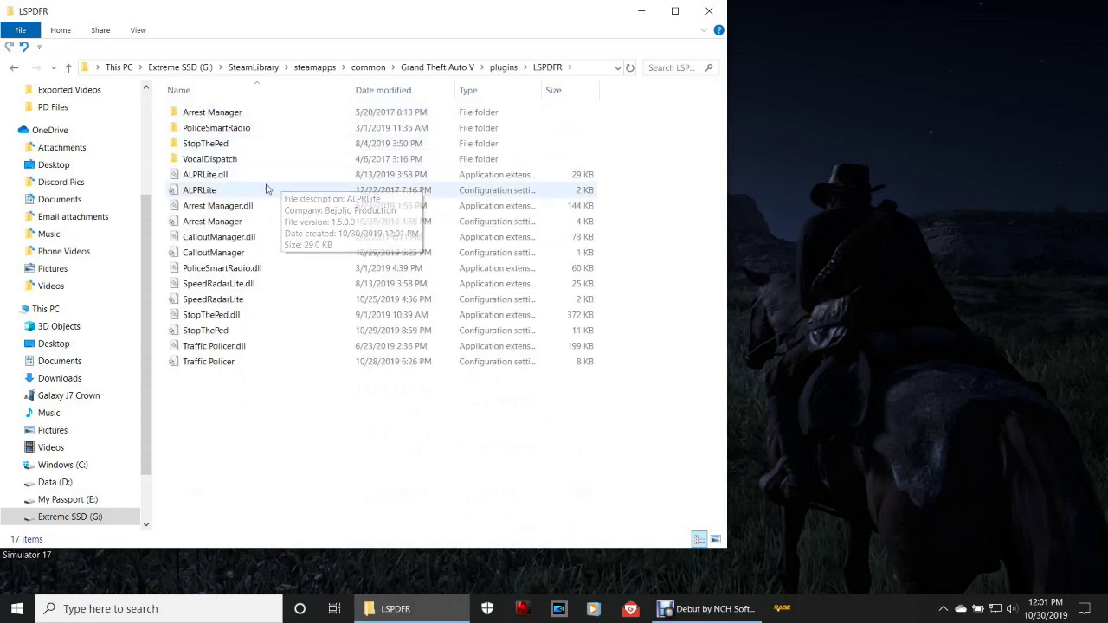
pyautogui.click(214, 192)
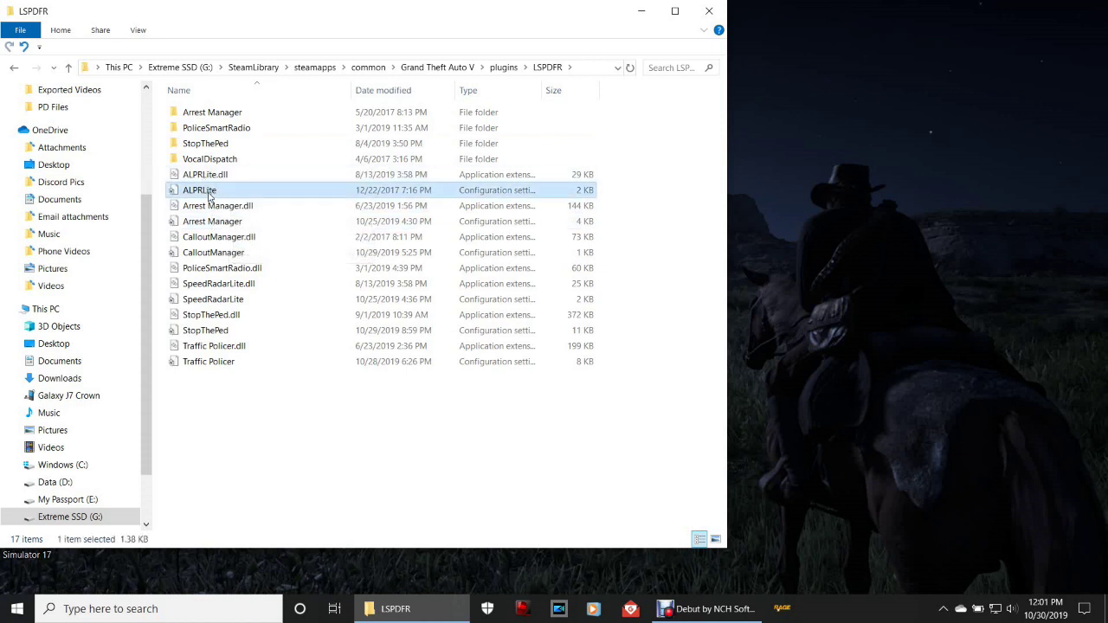
pyautogui.doubleClick(217, 192)
# - Maximize Notepad and highlight the ToggleKey=F8 line and its F8 value
pyautogui.moveTo(492, 145); pyautogui.dragTo(520, 1)
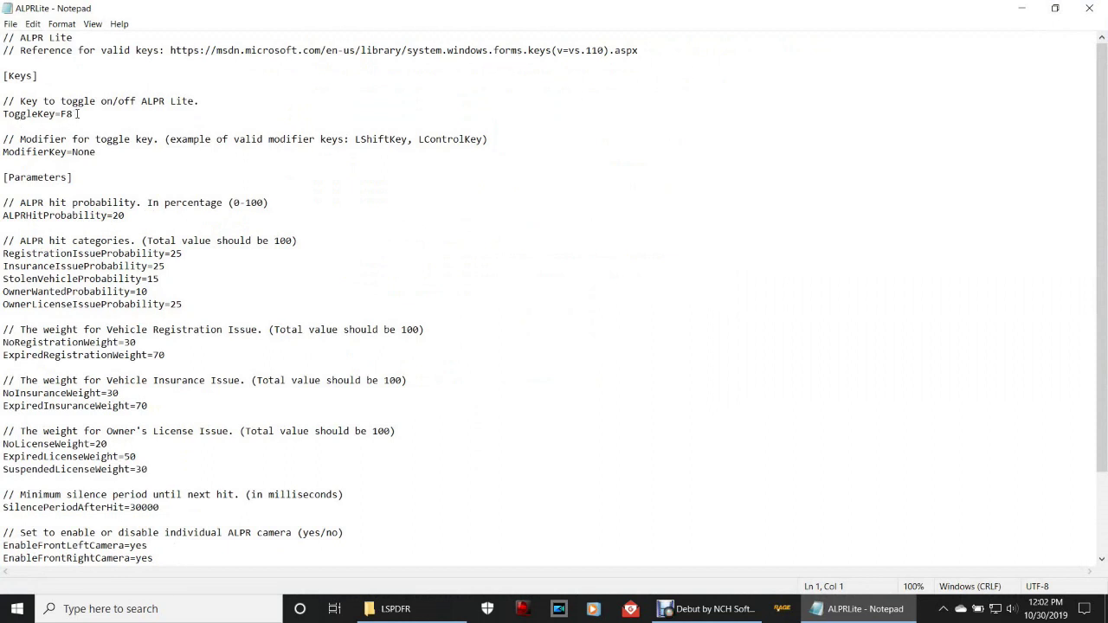
pyautogui.scroll(-1, 120, 131)
pyautogui.scroll(-1, 119, 131)
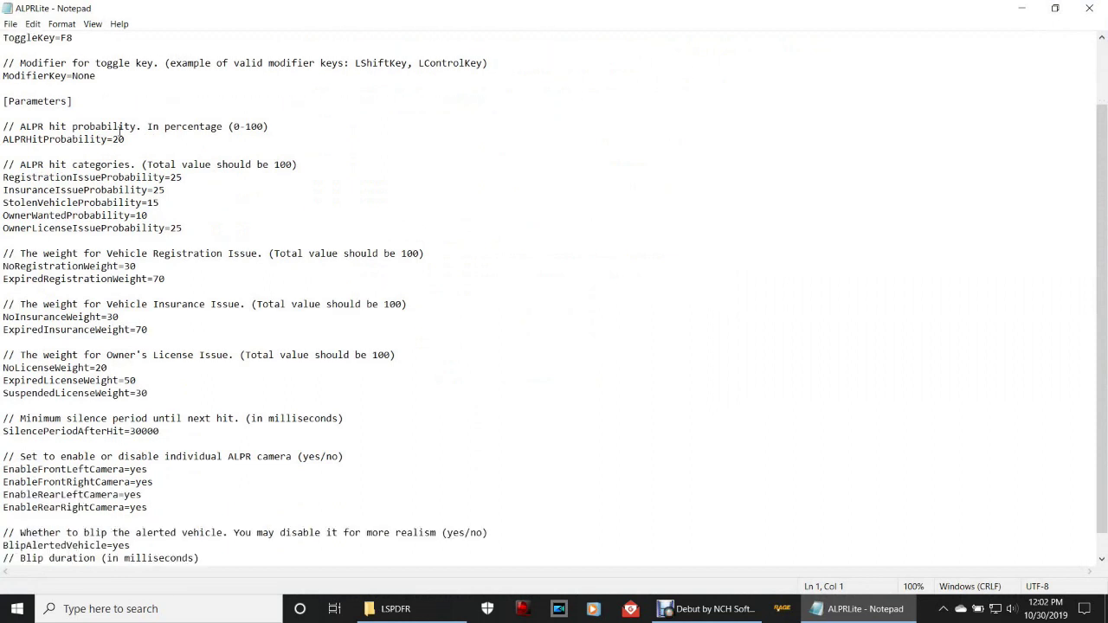
pyautogui.scroll(2, 119, 130)
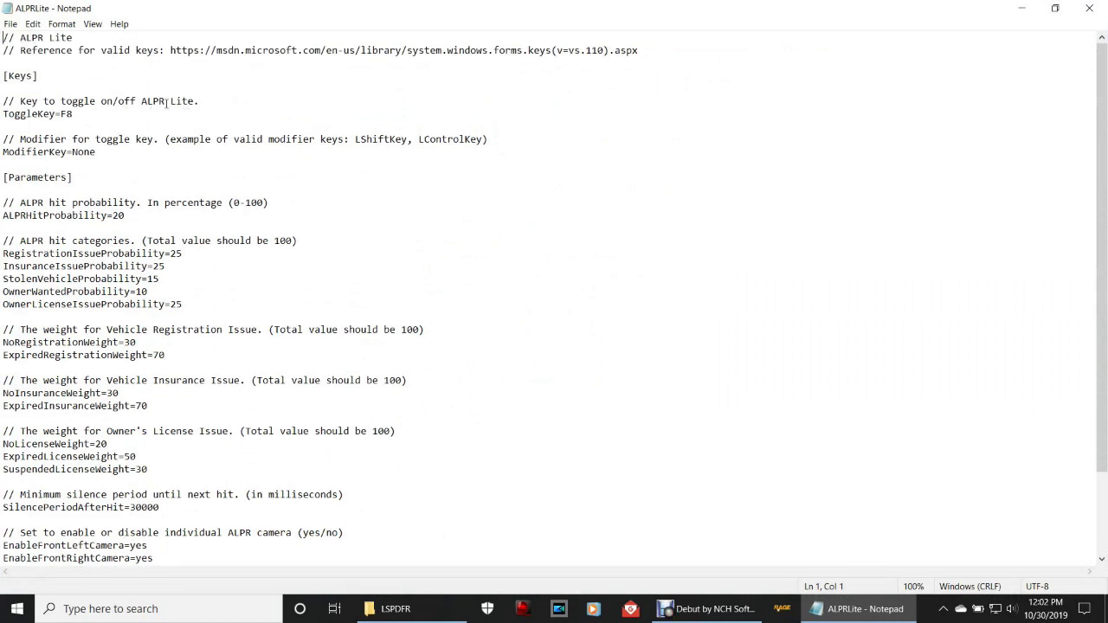
pyautogui.moveTo(89, 114); pyautogui.dragTo(2, 113)
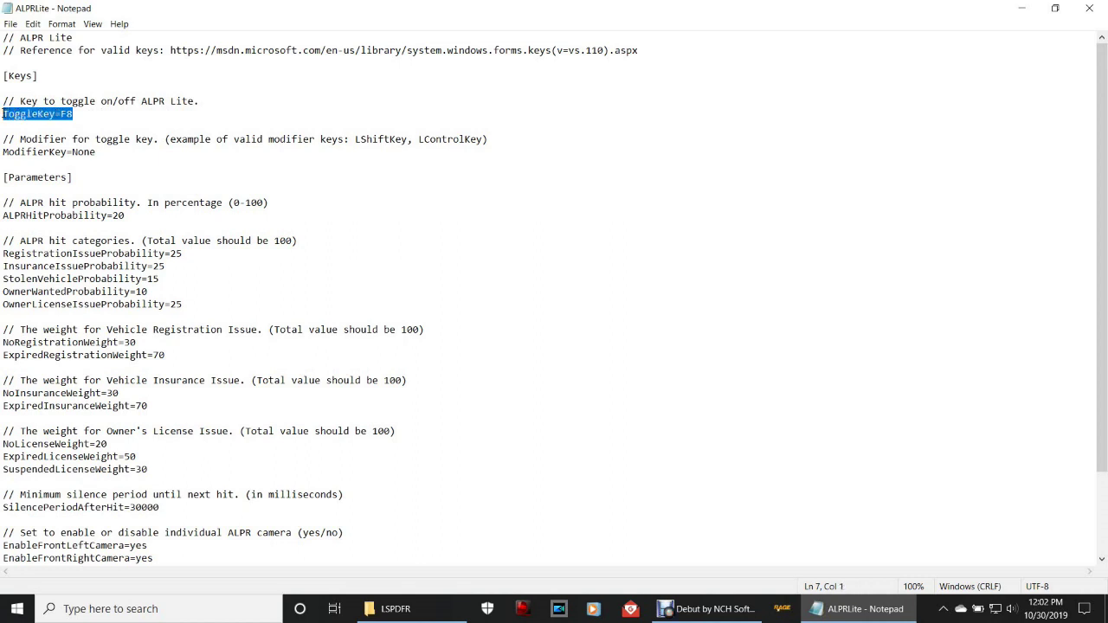
pyautogui.click(89, 113)
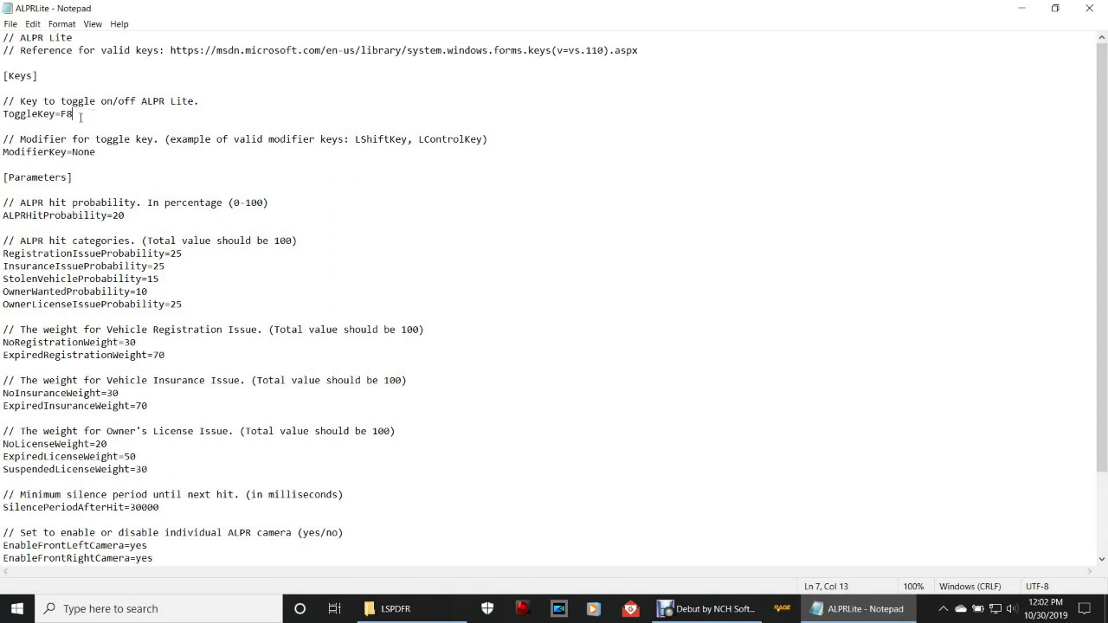
pyautogui.moveTo(77, 116); pyautogui.dragTo(61, 115)
pyautogui.click(128, 117)
# - Scroll the config, point out the F8 value once more, then close Notepad
pyautogui.scroll(-2, 360, 210)
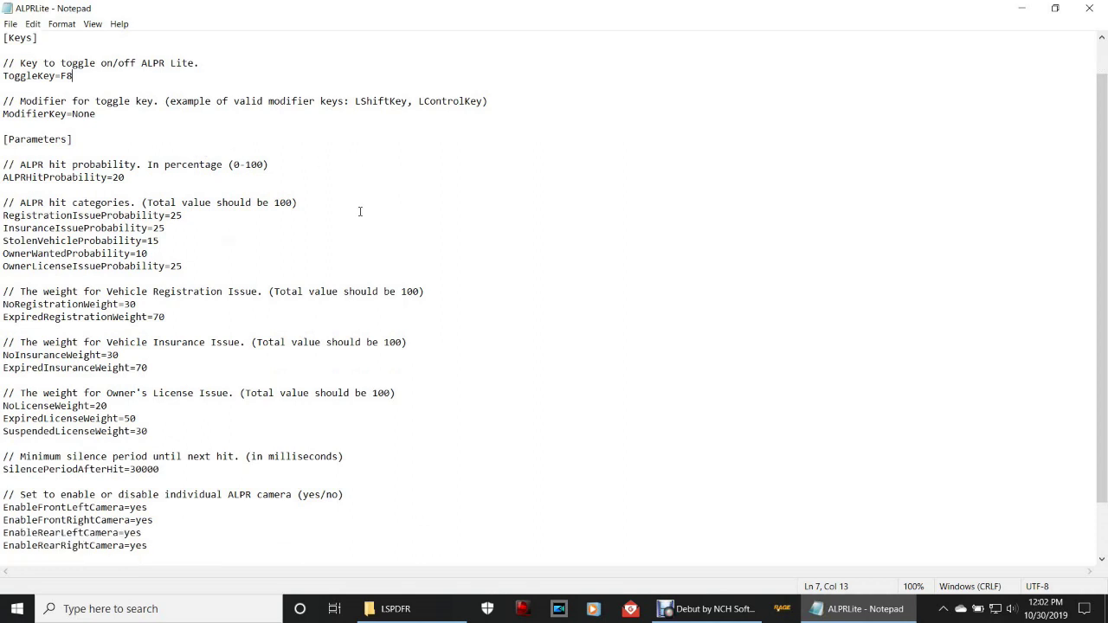
pyautogui.scroll(1, 360, 211)
pyautogui.scroll(-2, 360, 211)
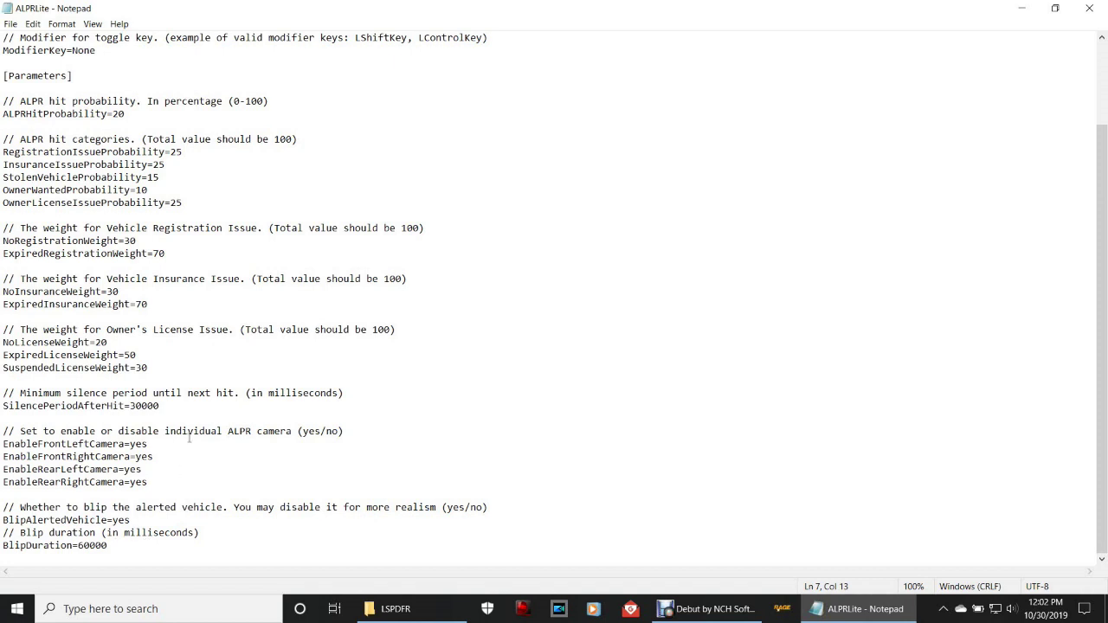
pyautogui.scroll(3, 201, 290)
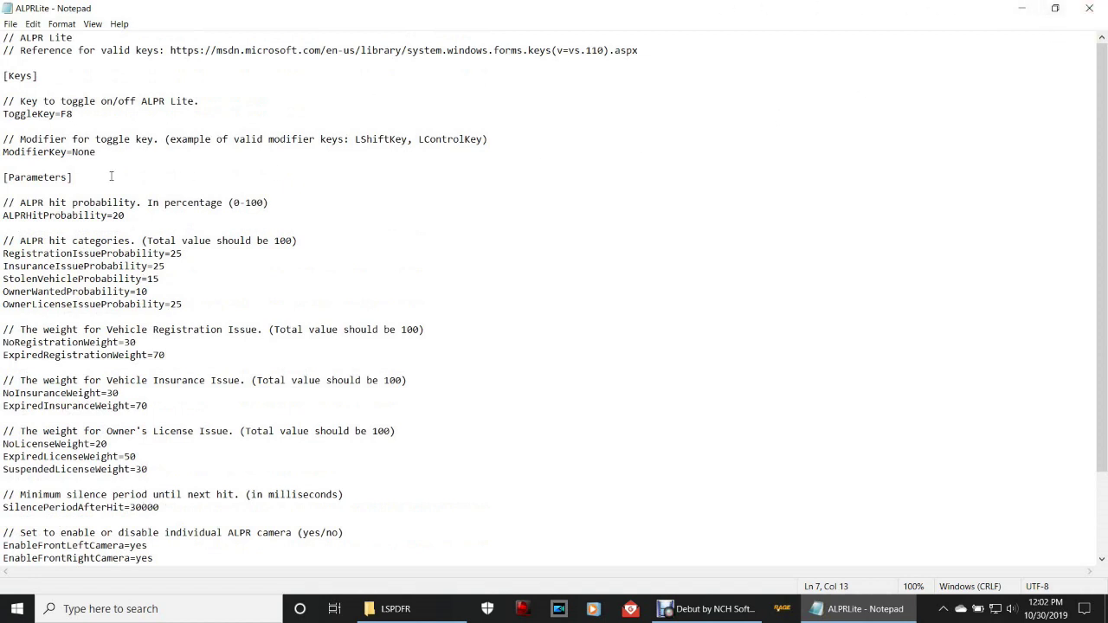
pyautogui.moveTo(74, 114); pyautogui.dragTo(59, 115)
pyautogui.click(95, 126)
pyautogui.click(10, 24)
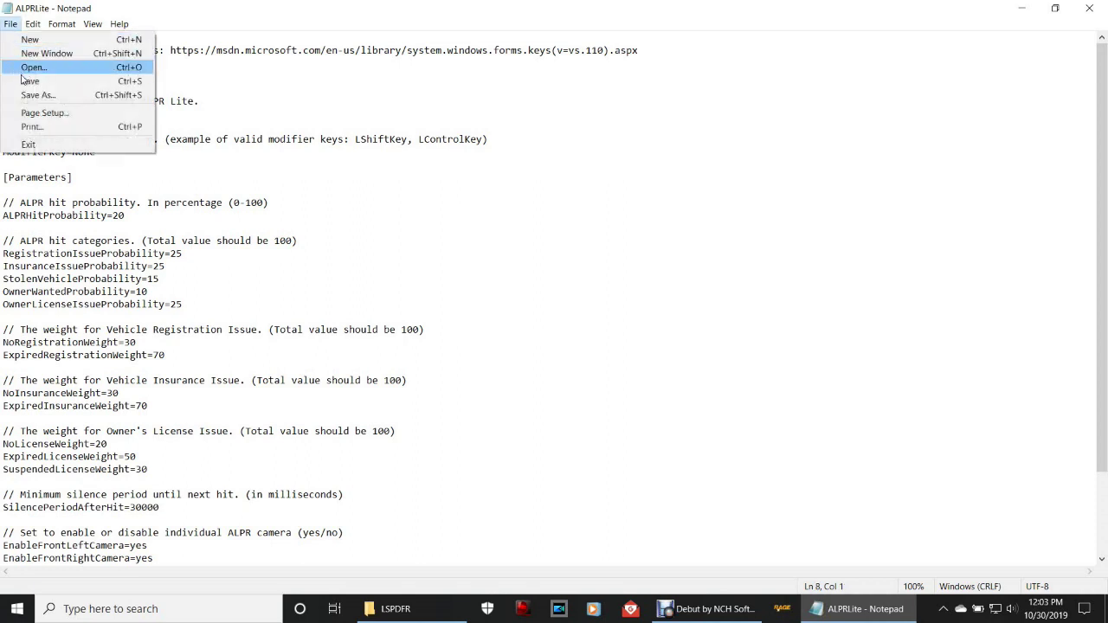
pyautogui.click(532, 98)
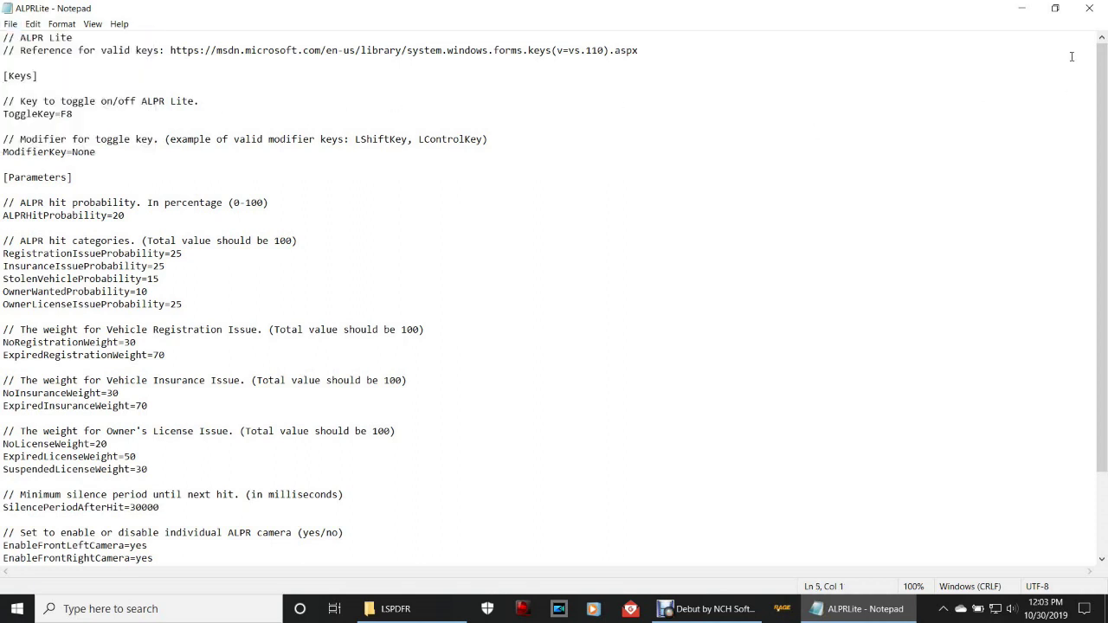
pyautogui.click(1091, 9)
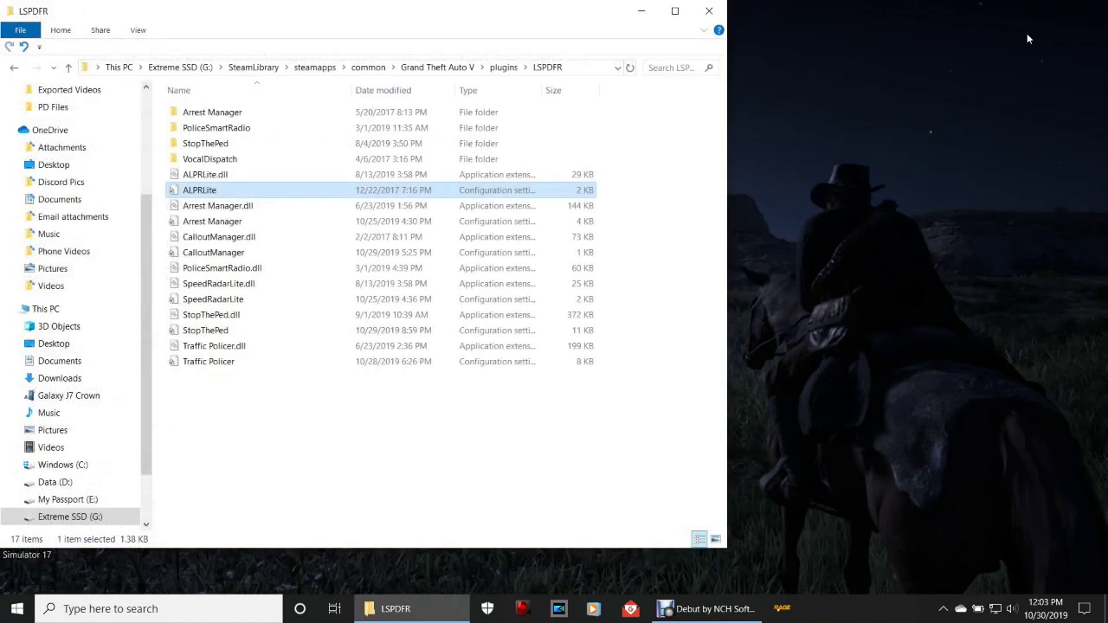